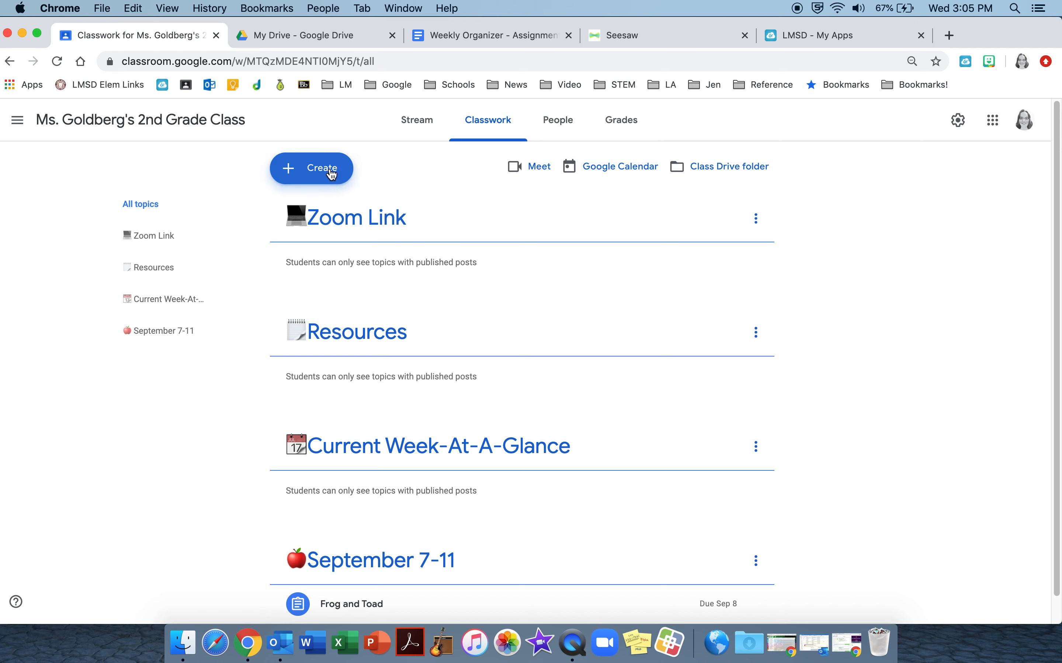
Step: Create a new classwork material titled "Zoom Link" with a laptop emoji in front of the text
{"action": "left_click", "coordinate": [332, 174]}
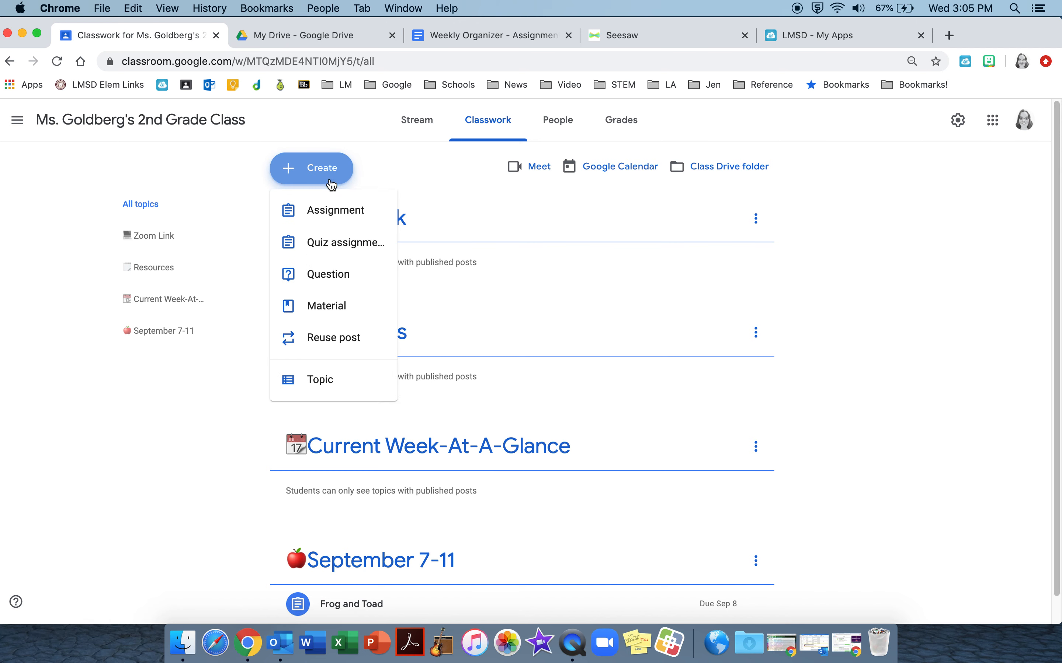
{"action": "left_click", "coordinate": [345, 316]}
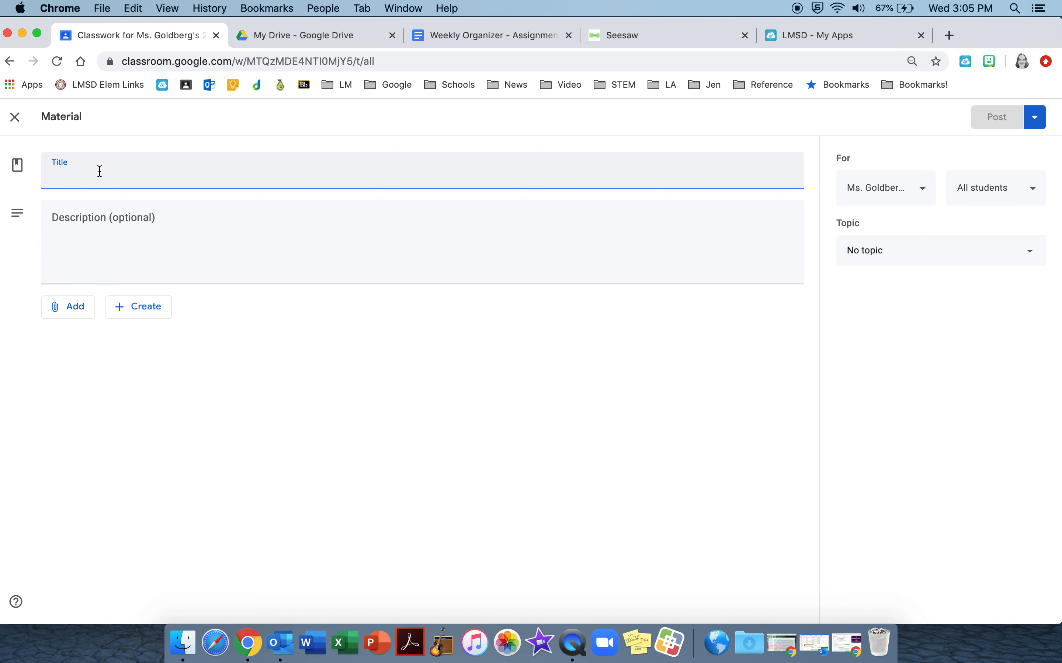
{"action": "right_click", "coordinate": [53, 178]}
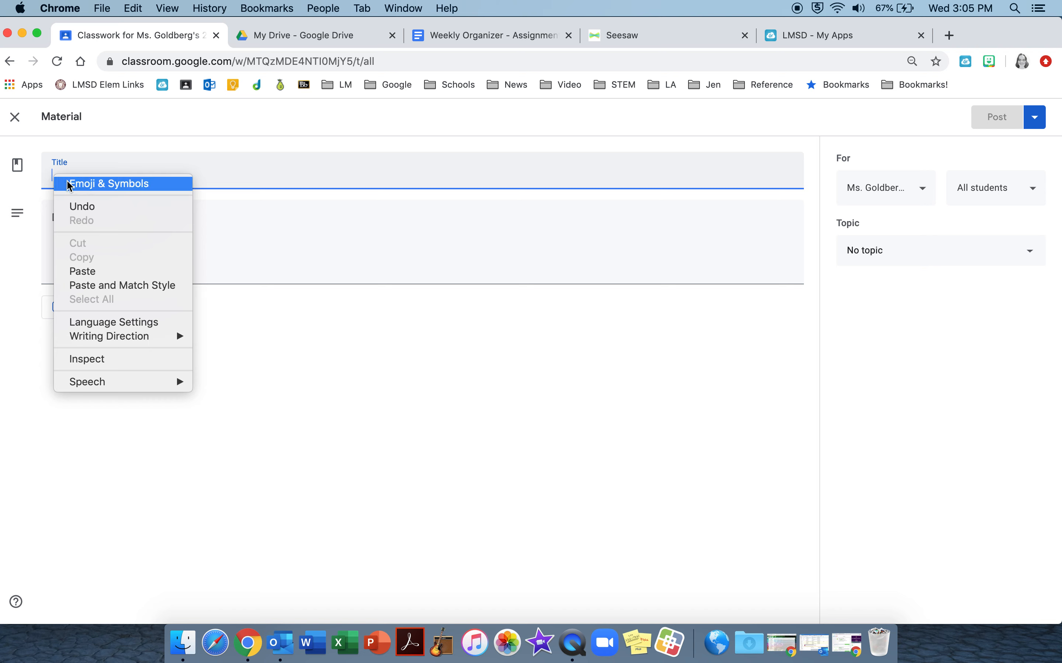
{"action": "left_click", "coordinate": [135, 184]}
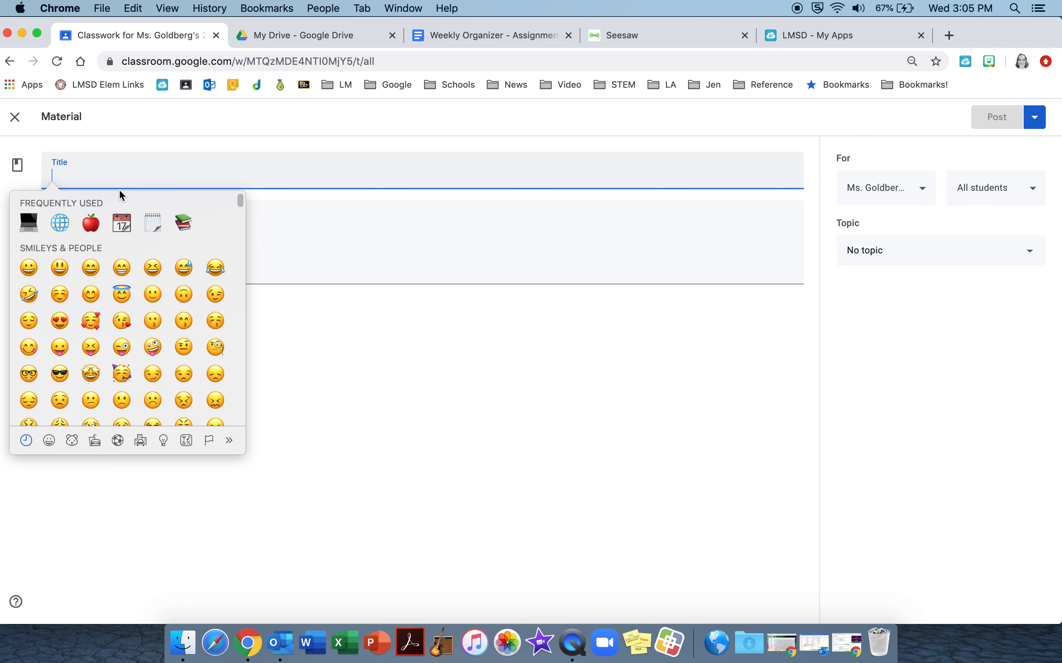
{"action": "left_click", "coordinate": [29, 223]}
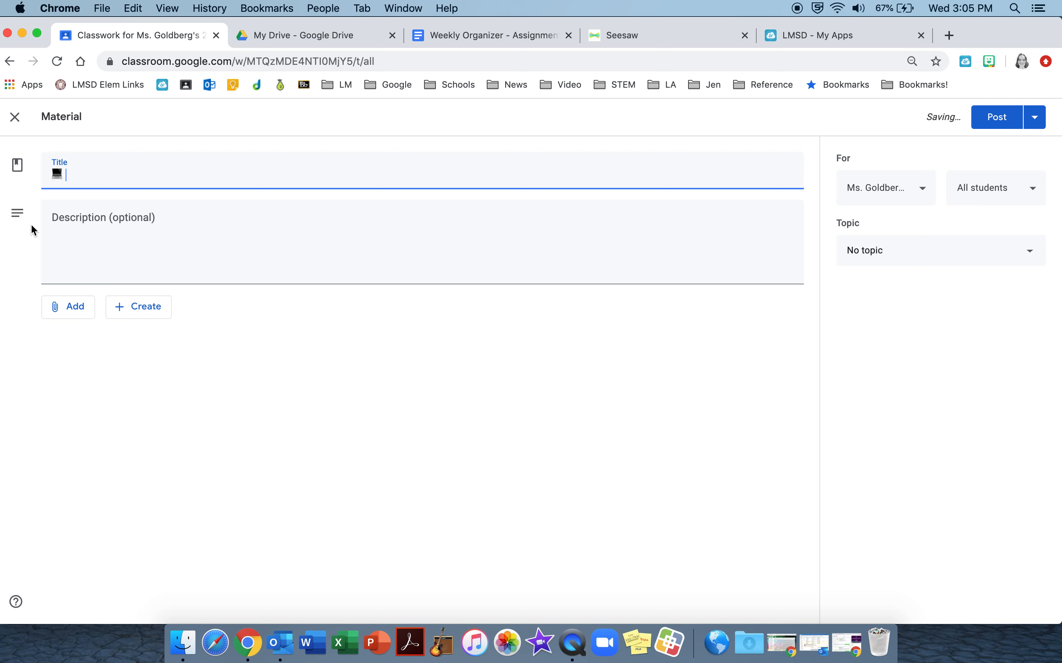
{"action": "type", "text": "Zoom Link"}
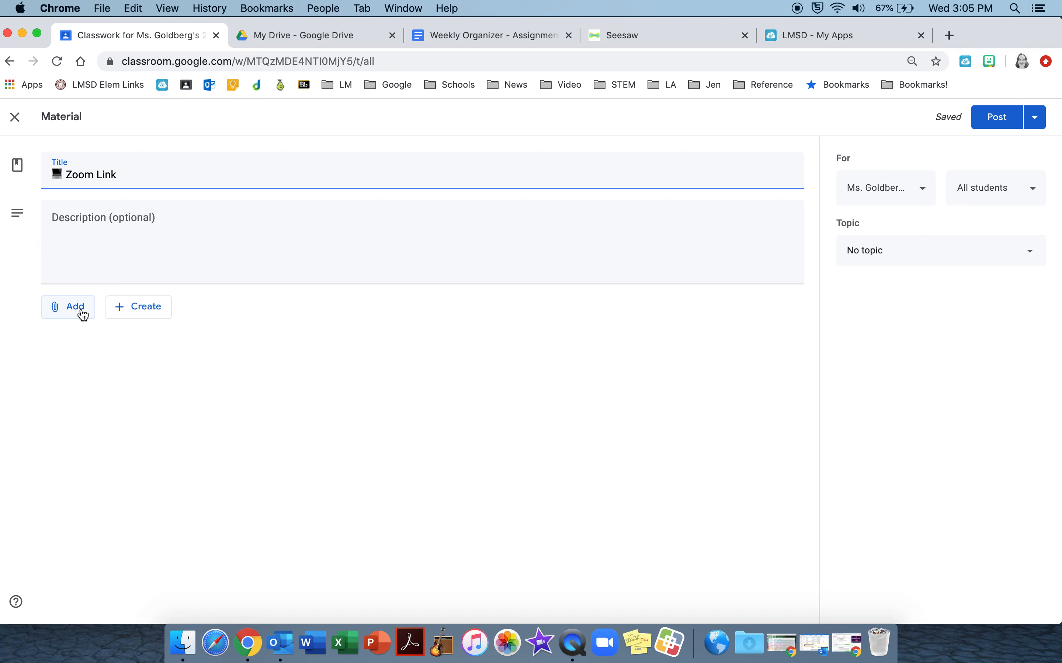
Step: Attach the copied Zoom meeting link, including its embedded meeting password, to the Zoom Link material
{"action": "left_click", "coordinate": [78, 315]}
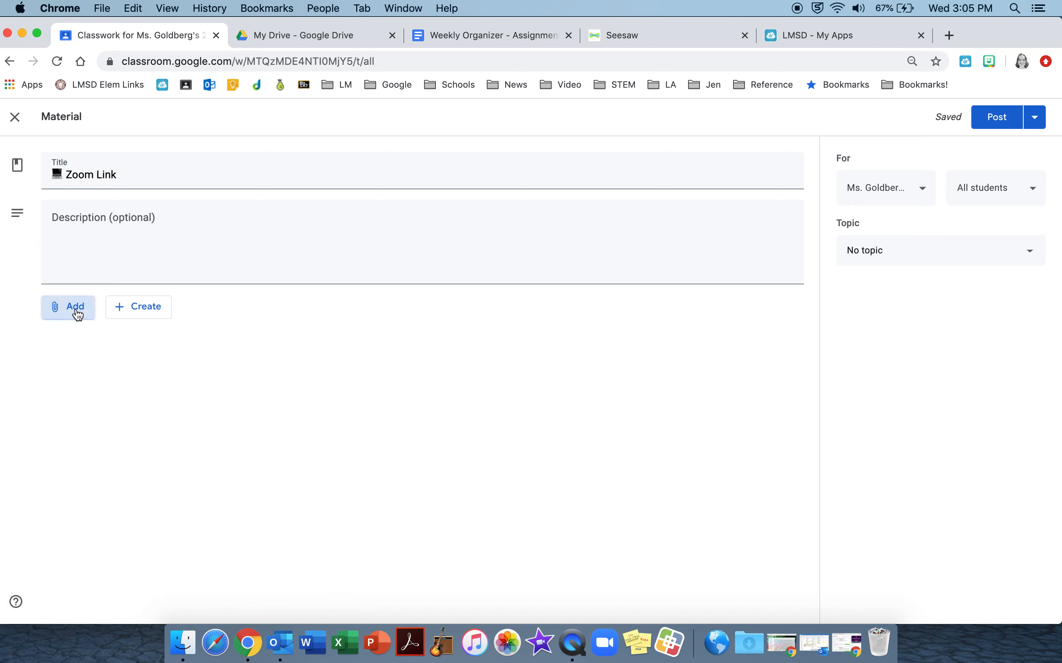
{"action": "left_click", "coordinate": [104, 365]}
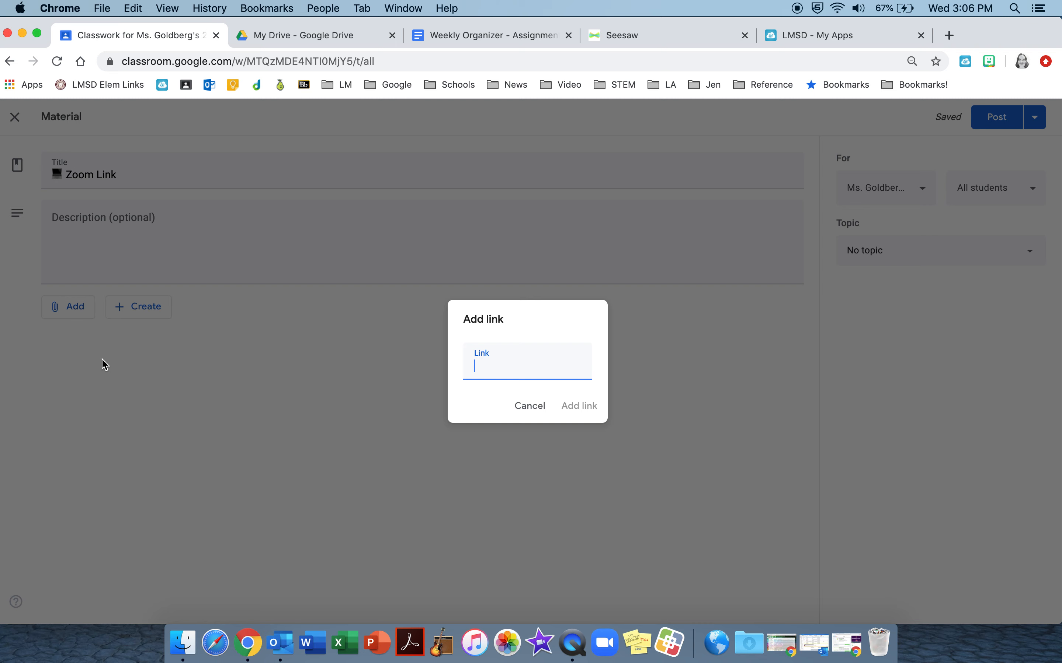
{"action": "key", "text": "super+v"}
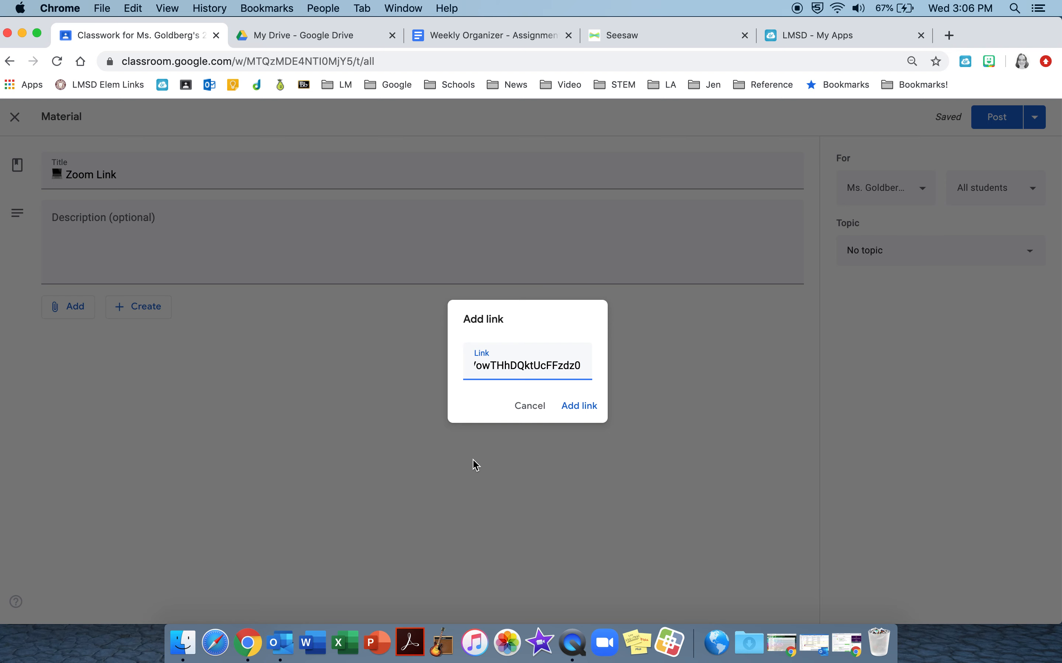
{"action": "left_click", "coordinate": [584, 408]}
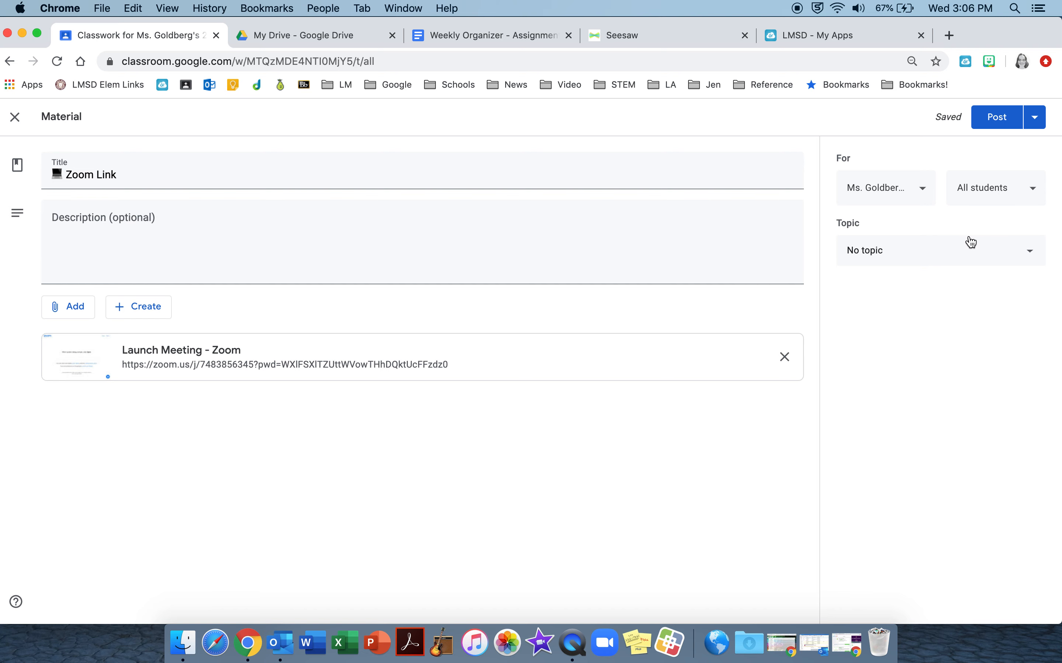
Step: Assign the material to the Zoom Link topic and post it to all students in the 2nd grade class
{"action": "left_click", "coordinate": [882, 260]}
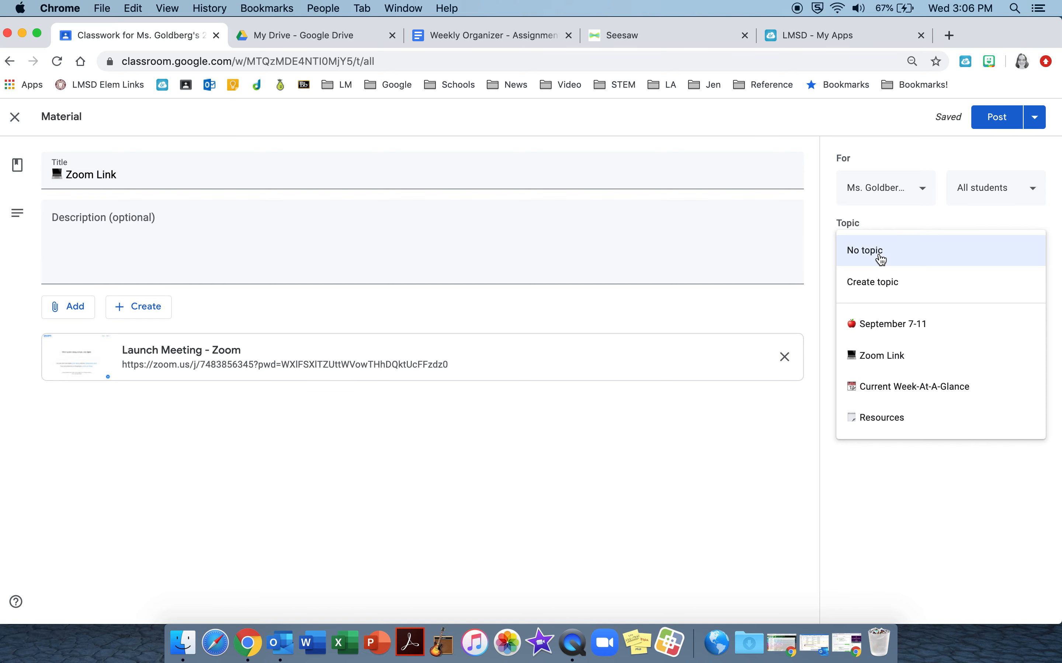
{"action": "left_click", "coordinate": [900, 366]}
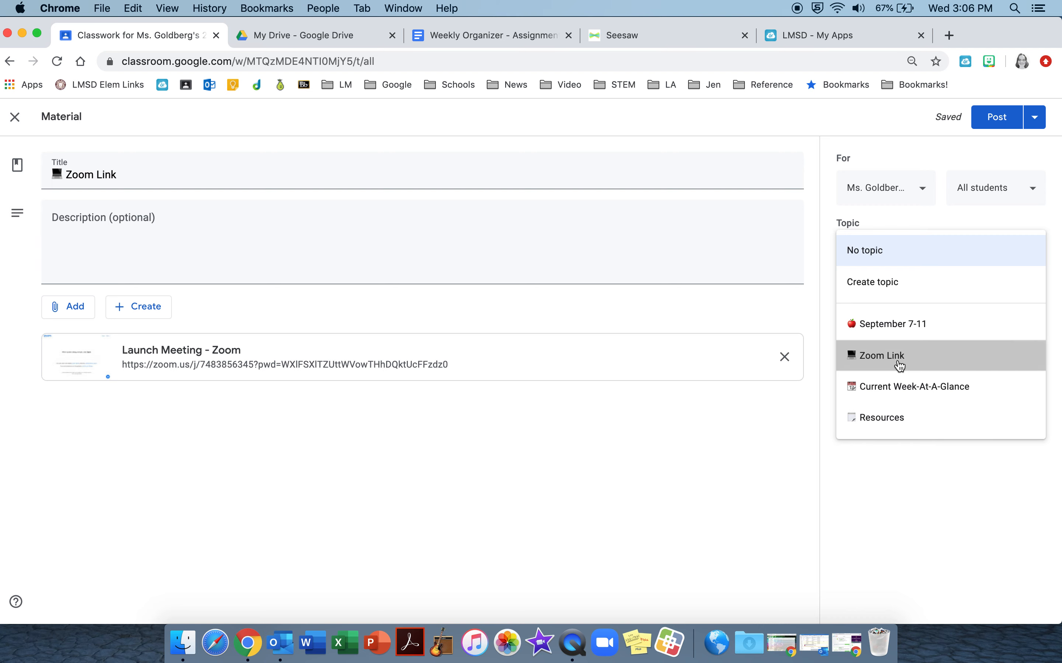
{"action": "left_click", "coordinate": [922, 195]}
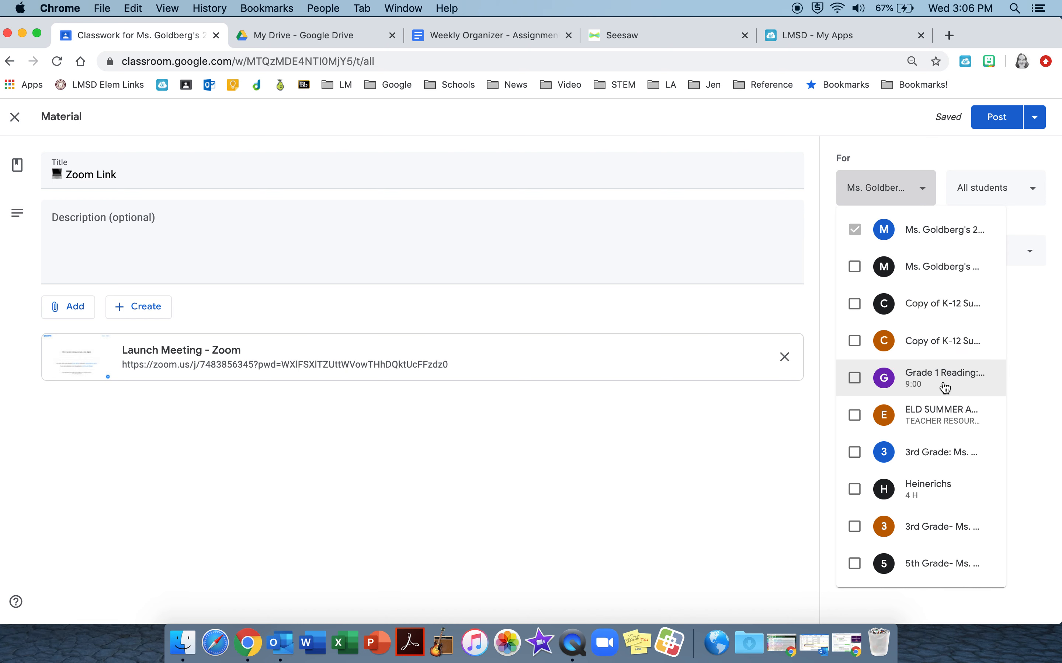
{"action": "left_click", "coordinate": [920, 189]}
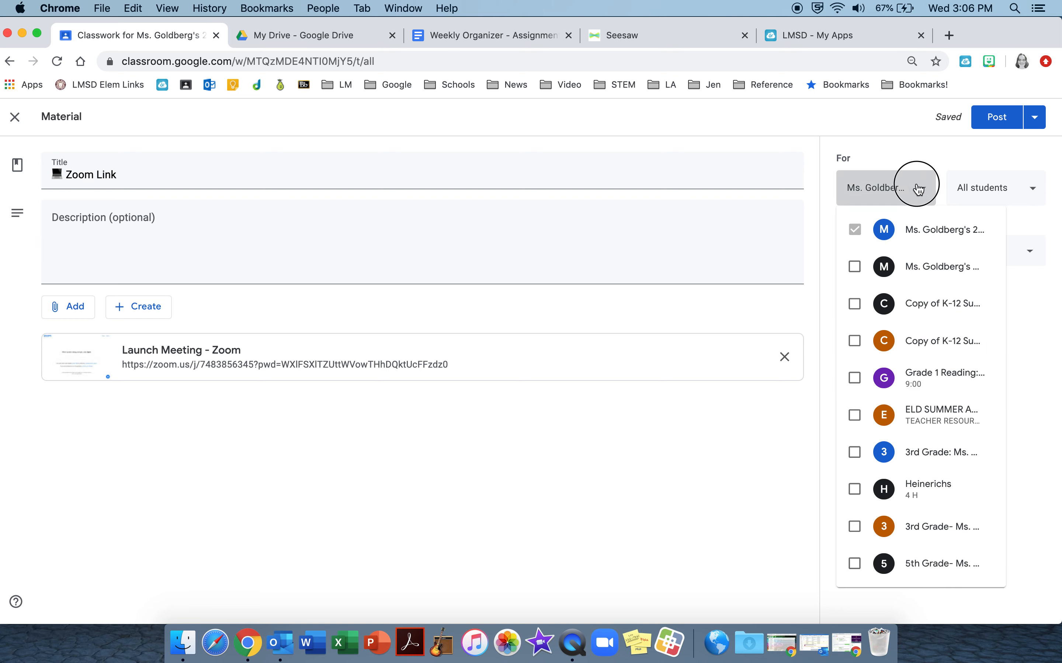
{"action": "left_click", "coordinate": [1033, 195]}
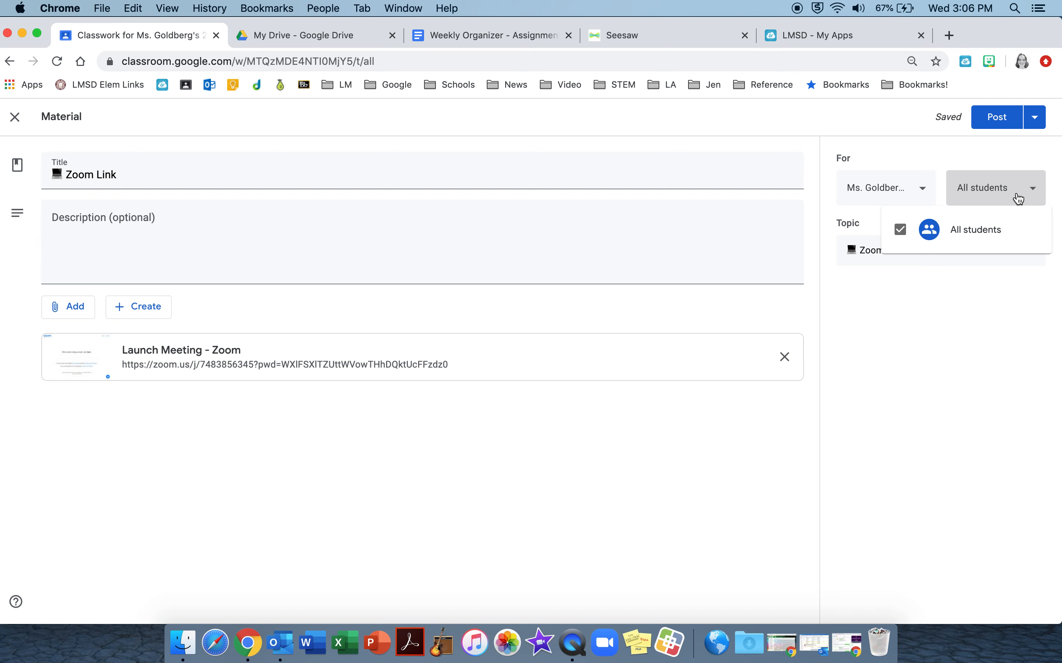
{"action": "left_click", "coordinate": [1035, 194]}
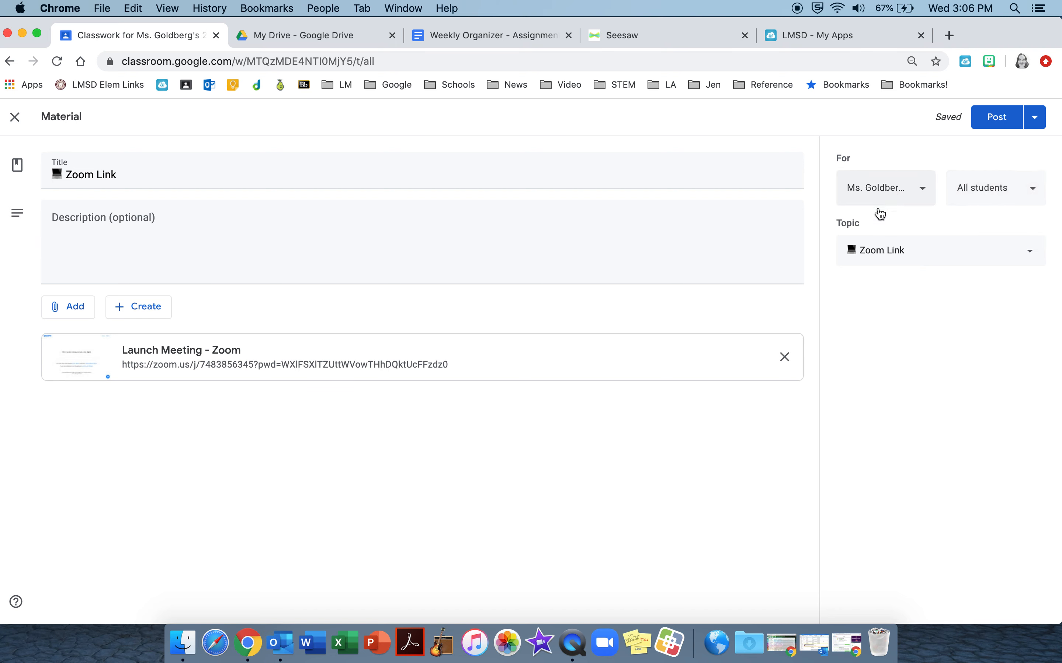
{"action": "left_click", "coordinate": [1005, 119]}
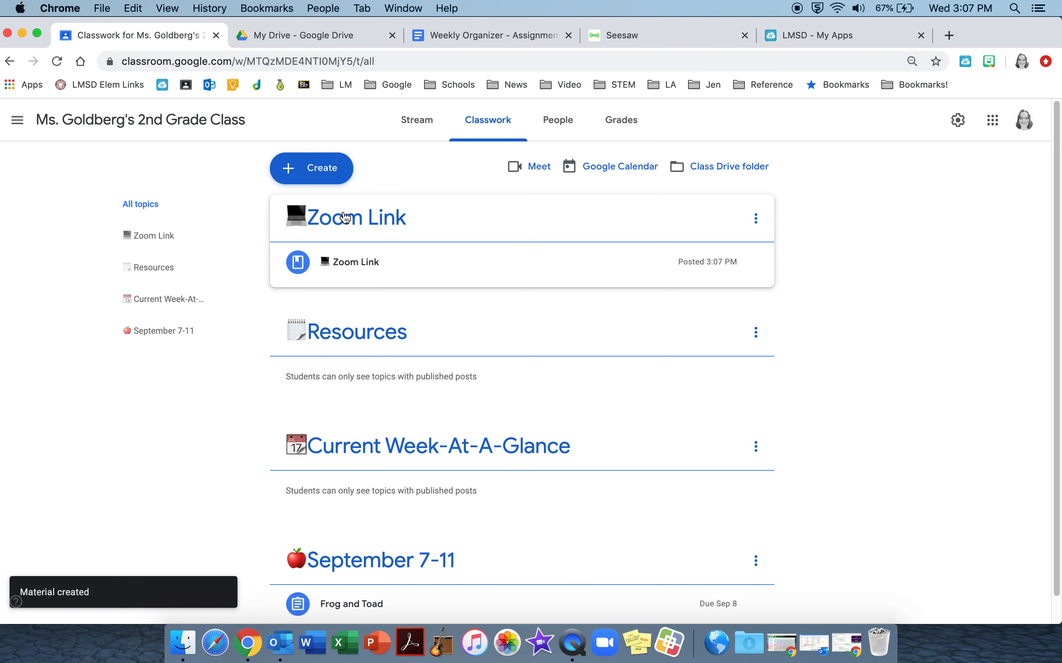
Step: Create another classwork material titled "Week at a Glance- 9/7/20- 9/11/20"
{"action": "scroll", "coordinate": [395, 373], "scroll_direction": "down", "scroll_amount": 2}
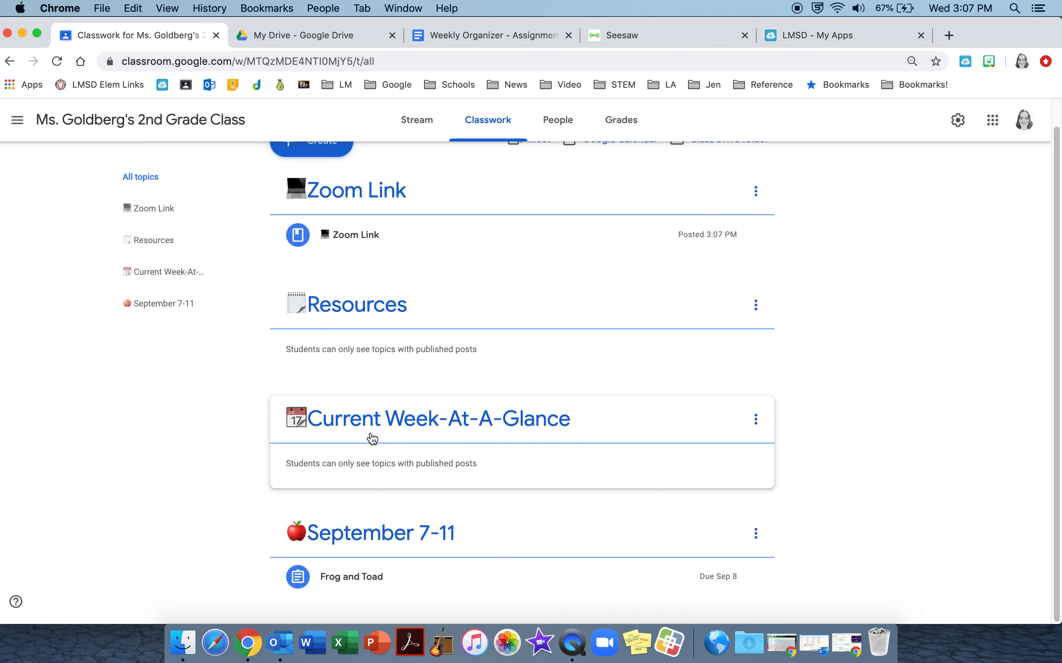
{"action": "scroll", "coordinate": [372, 439], "scroll_direction": "up", "scroll_amount": 2}
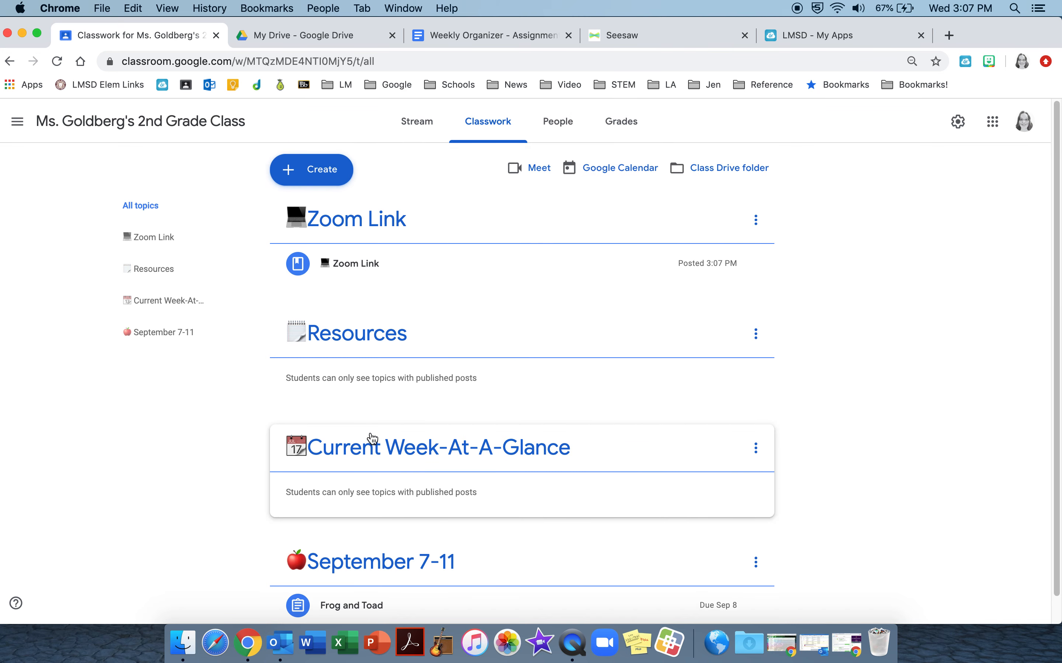
{"action": "left_click", "coordinate": [328, 175]}
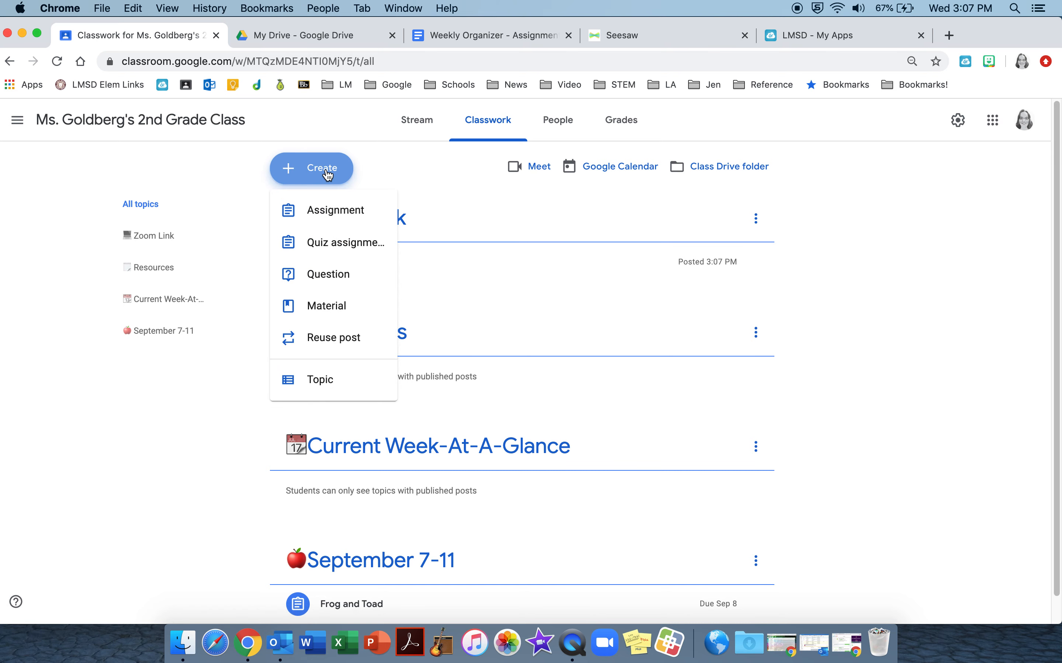
{"action": "left_click", "coordinate": [339, 313]}
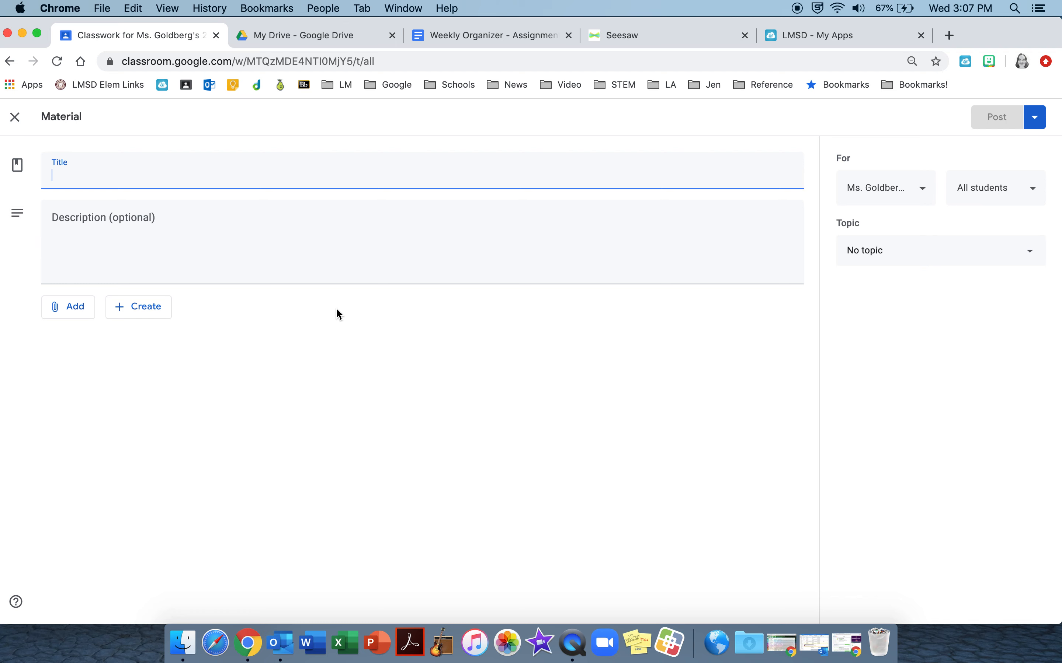
{"action": "type", "text": "Week"}
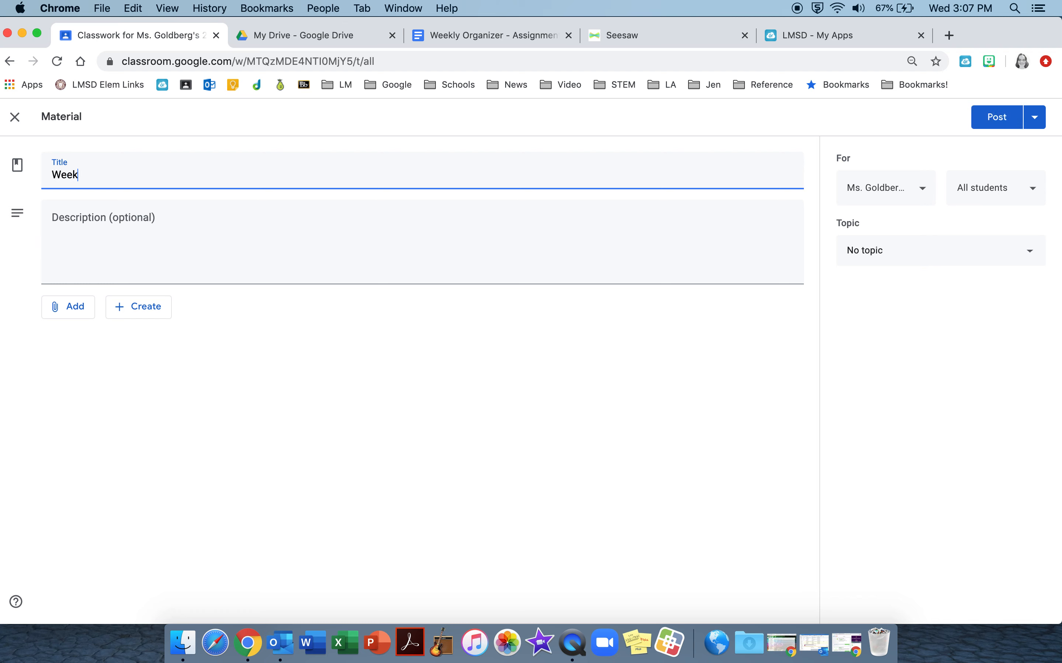
{"action": "type", "text": " at a Glance- 9/7"}
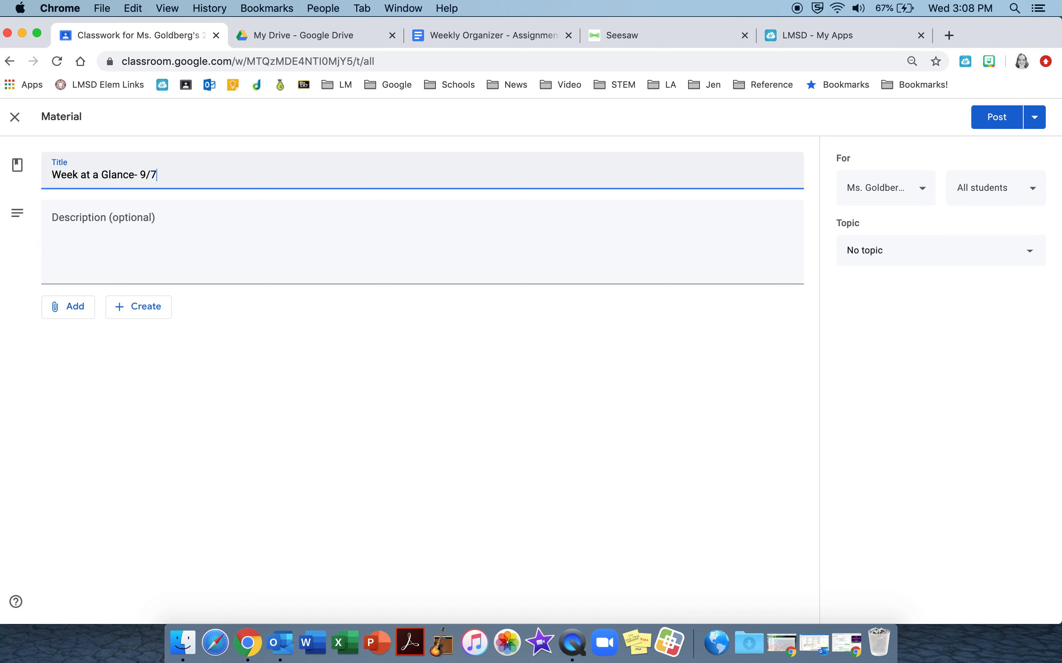
{"action": "type", "text": "/20- 9/11/20"}
Step: Attach the "Weekly Organizer - Assignments for September 8-11" document from Google Drive to the material
{"action": "left_click", "coordinate": [81, 312]}
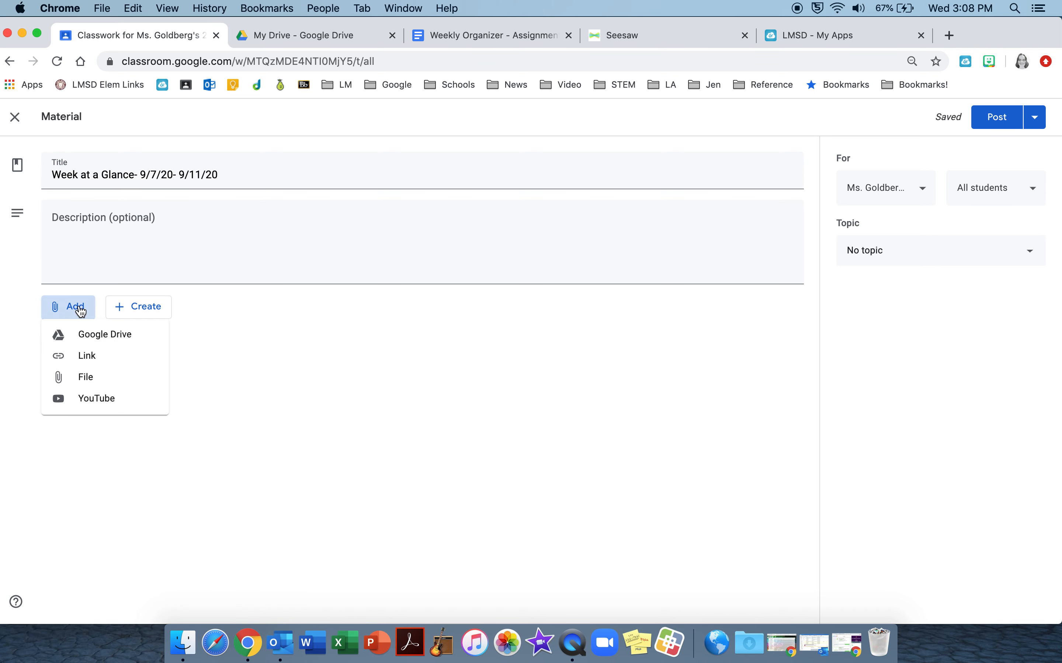
{"action": "left_click", "coordinate": [113, 340]}
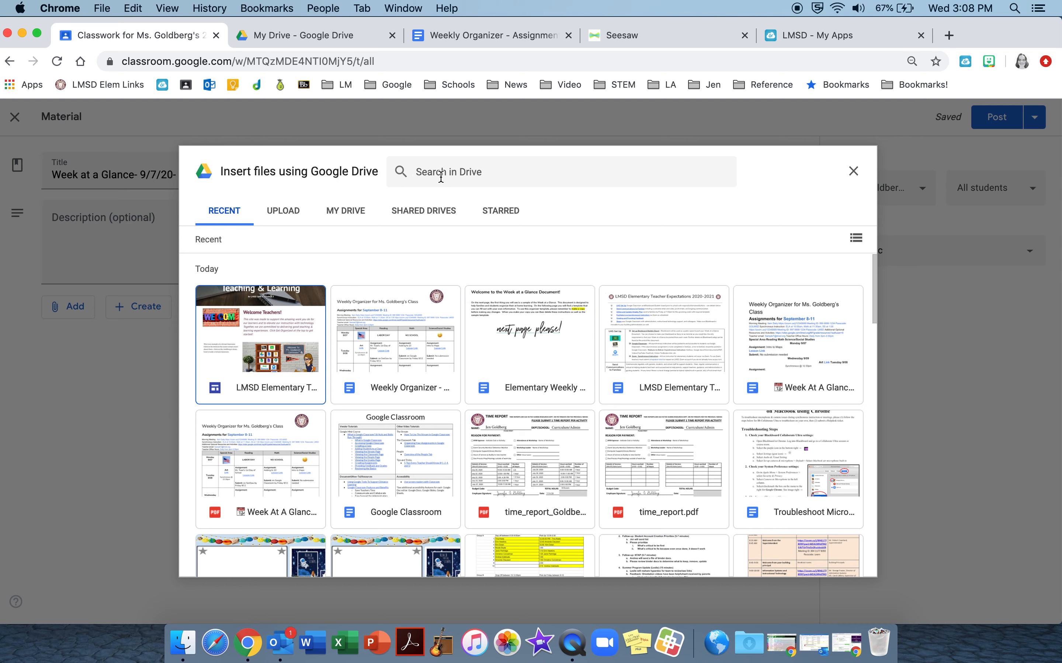
{"action": "left_click", "coordinate": [382, 391]}
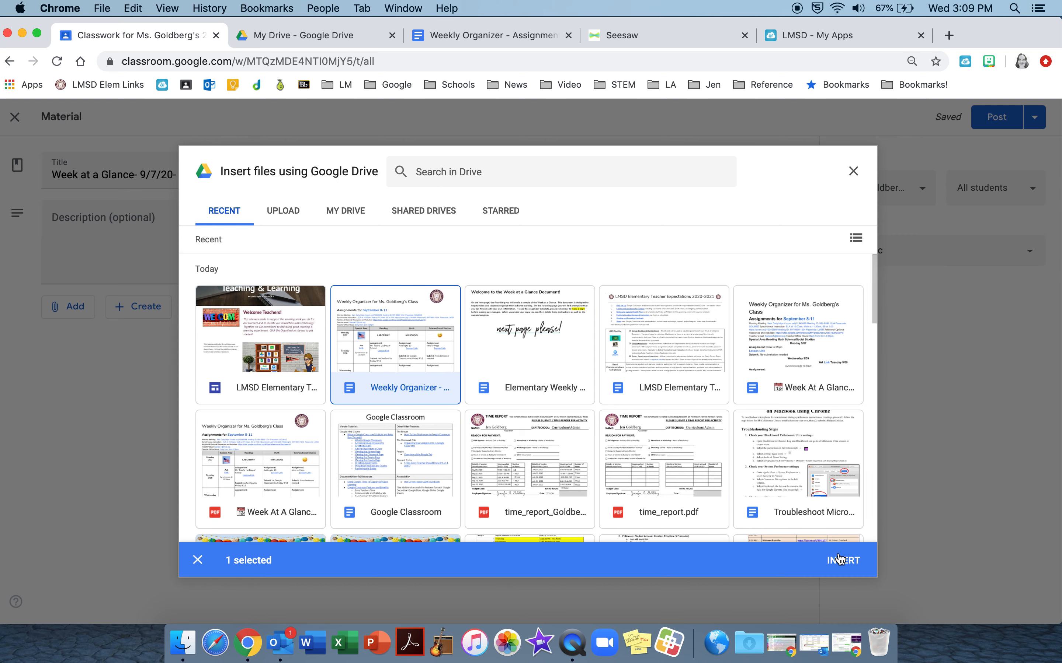
{"action": "left_click", "coordinate": [840, 560]}
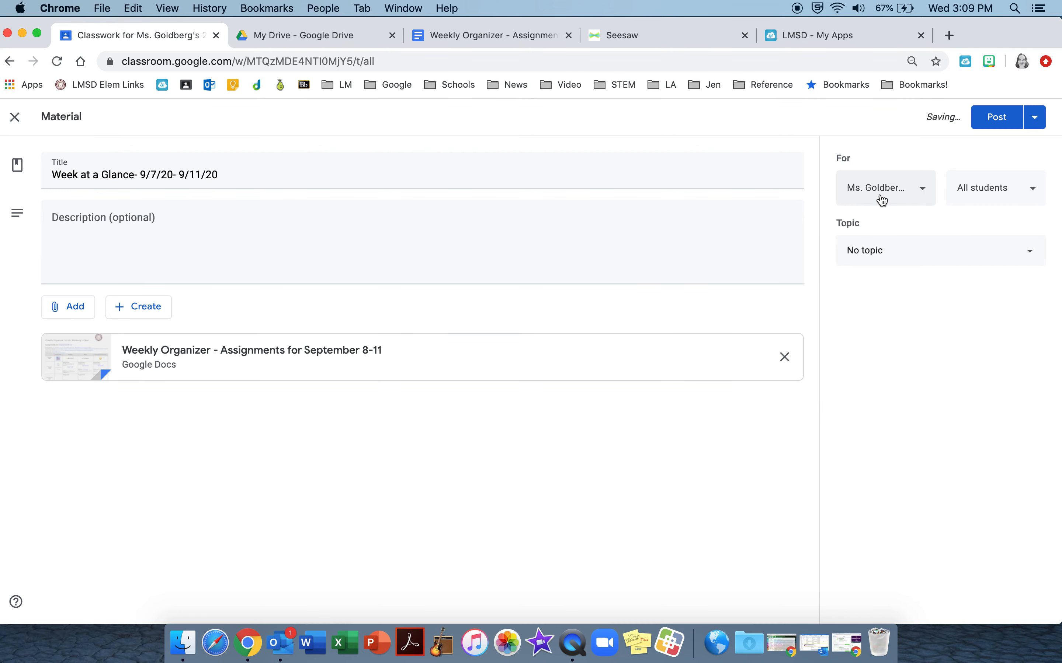
Step: Check the list of classes the material can go to and assign it to the Current Week-At-A-Glance topic
{"action": "left_click", "coordinate": [920, 191]}
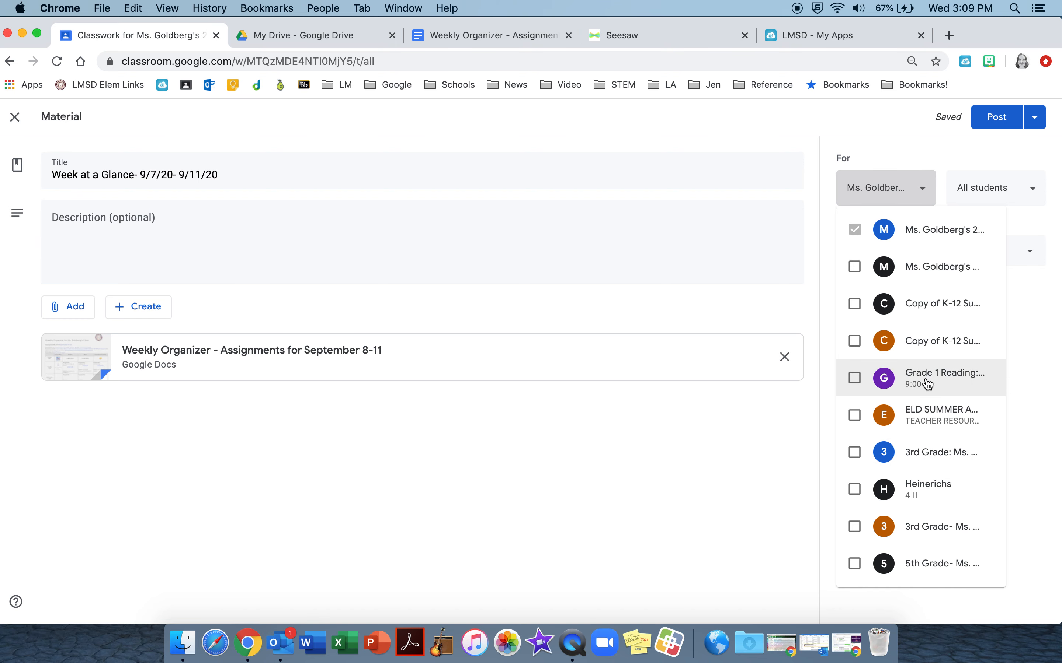
{"action": "left_click", "coordinate": [925, 194]}
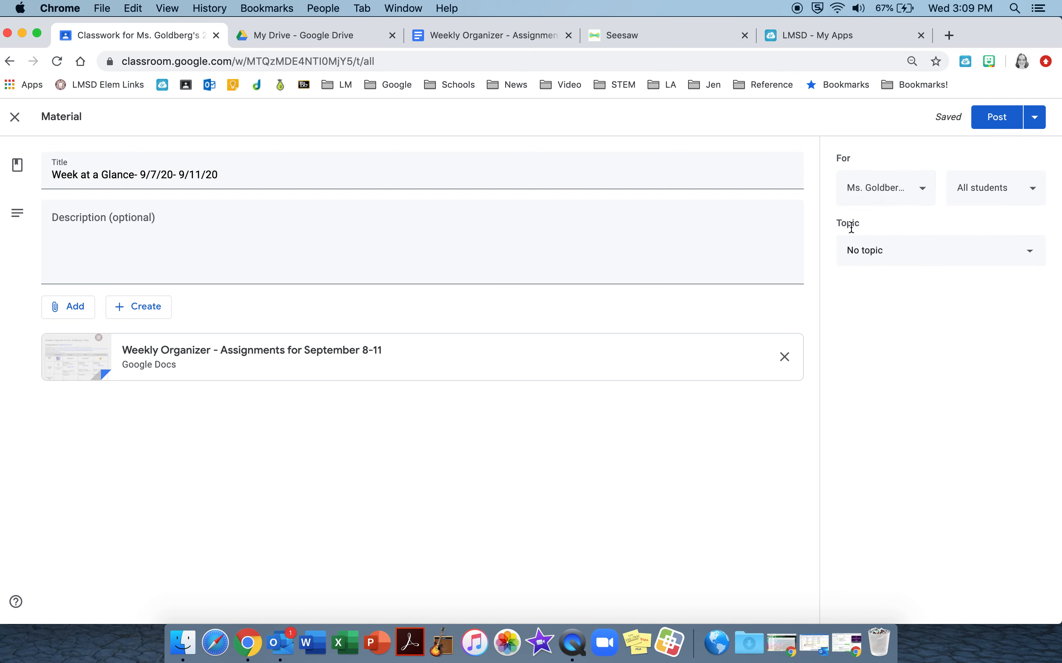
{"action": "left_click", "coordinate": [879, 257]}
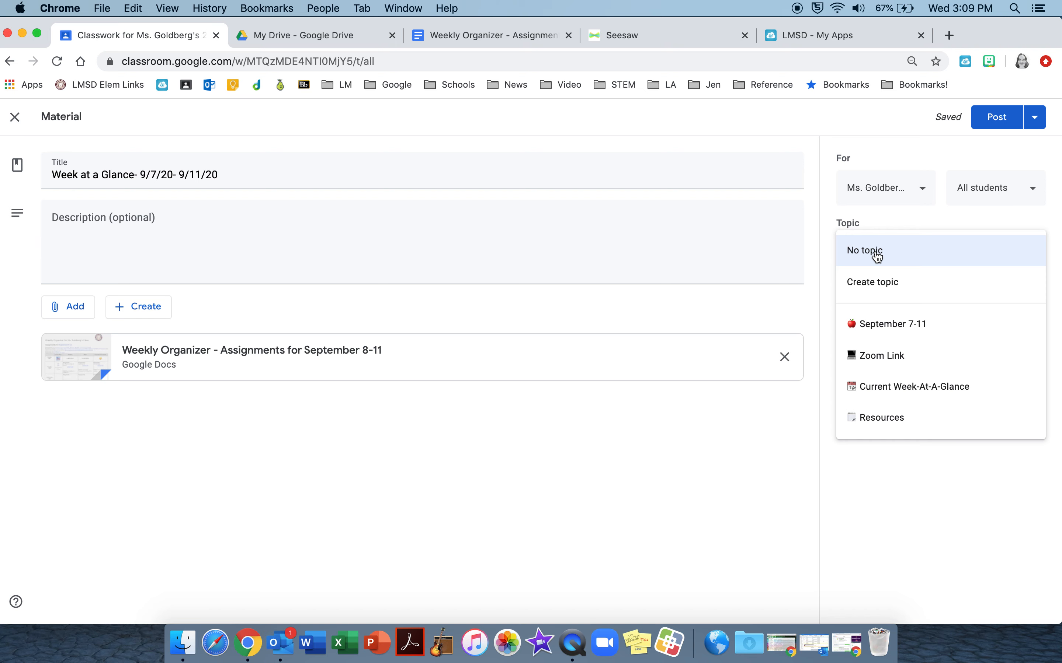
{"action": "left_click", "coordinate": [916, 392]}
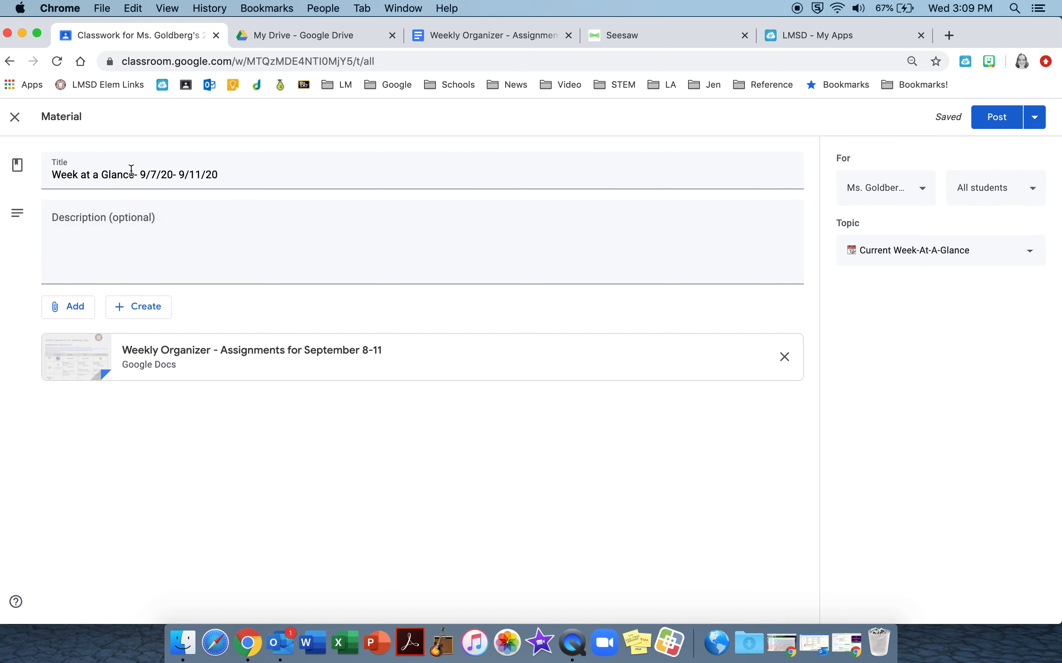
Step: Insert the calendar emoji at the beginning of the Week at a Glance material's title
{"action": "left_click", "coordinate": [53, 175]}
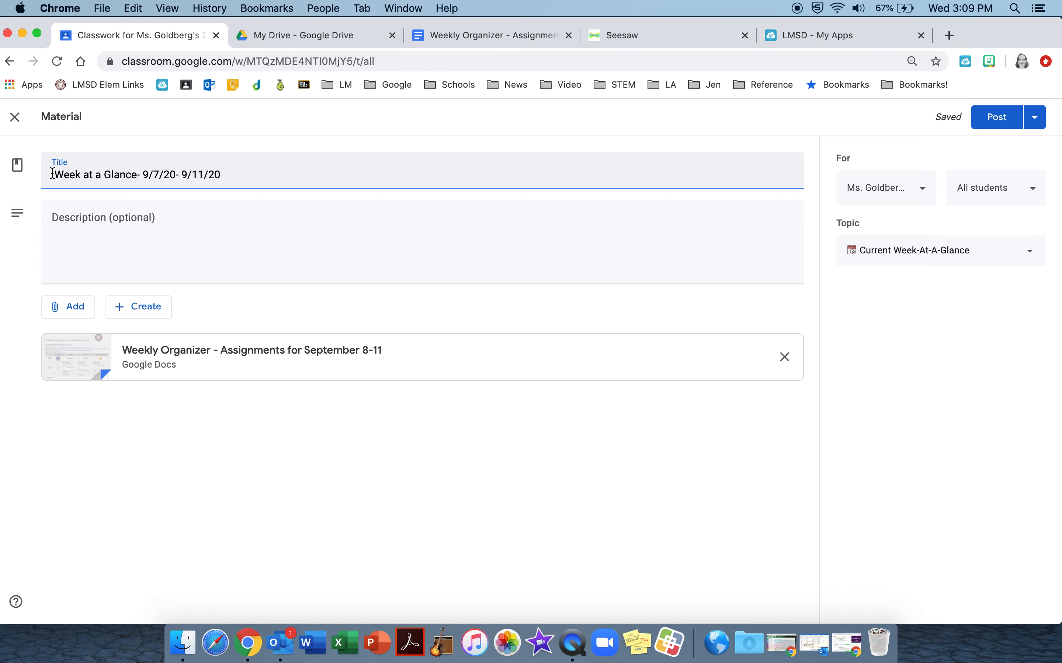
{"action": "right_click", "coordinate": [53, 174]}
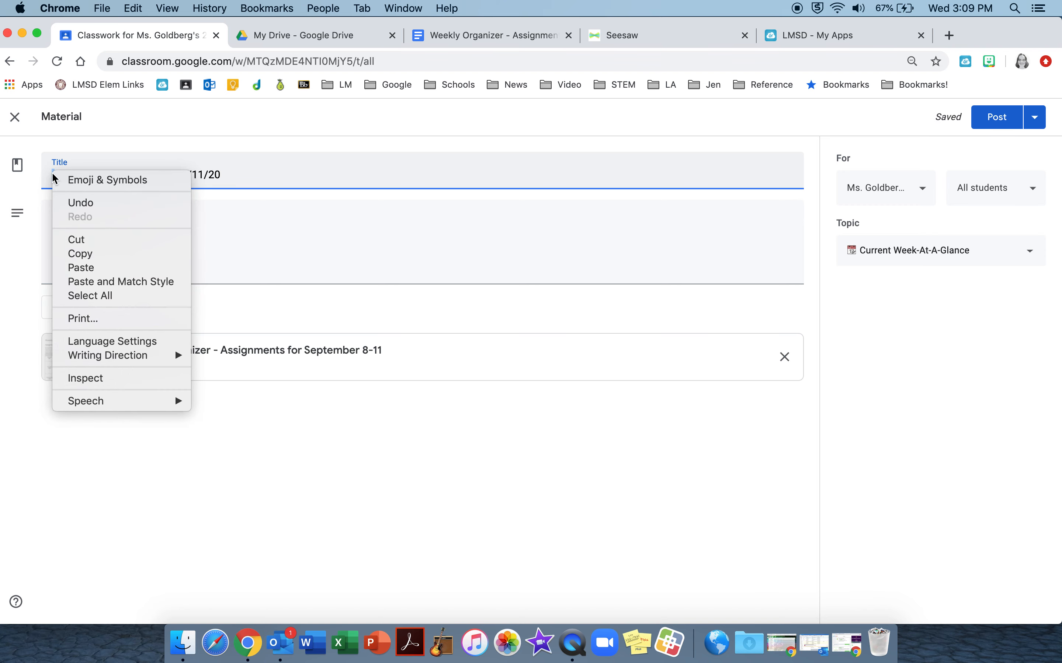
{"action": "left_click", "coordinate": [92, 183]}
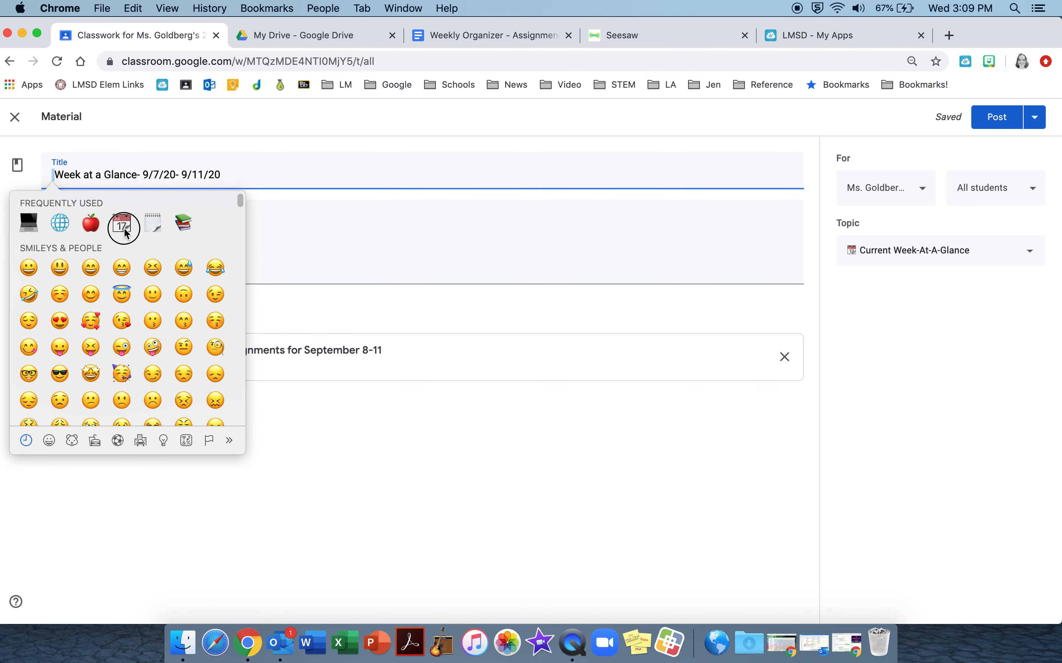
{"action": "left_click", "coordinate": [124, 227]}
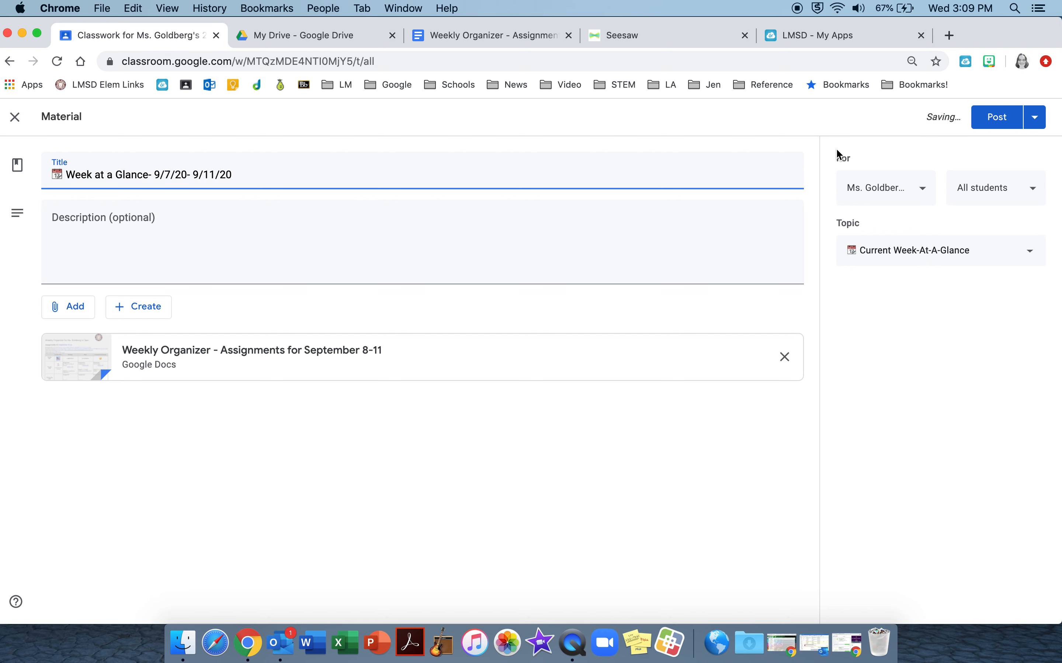
Step: Post the Week at a Glance material and check it under the Current Week-At-A-Glance topic
{"action": "left_click", "coordinate": [987, 123]}
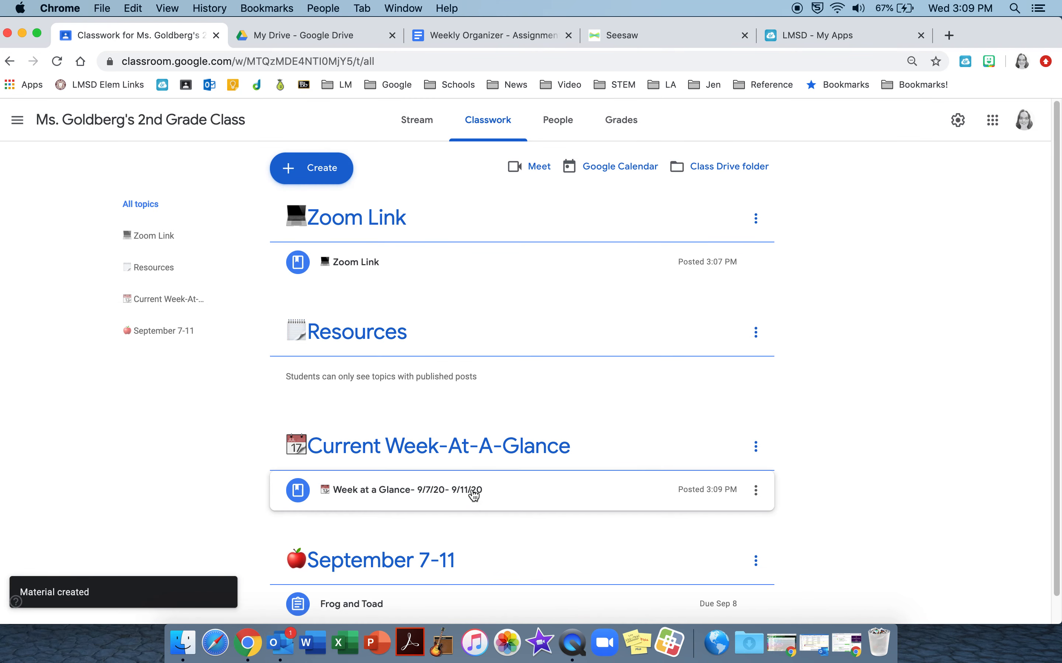
{"action": "scroll", "coordinate": [475, 500], "scroll_direction": "down", "scroll_amount": 1}
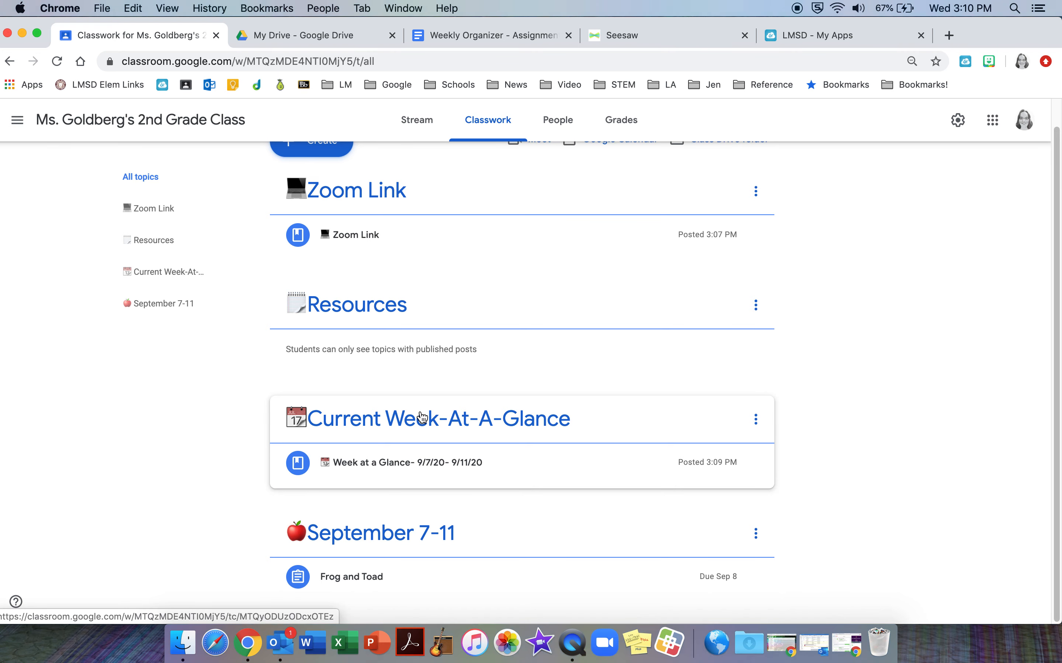
{"action": "scroll", "coordinate": [423, 416], "scroll_direction": "up", "scroll_amount": 1}
Step: Create a new classwork assignment and insert the books emoji at the start of its title
{"action": "left_click", "coordinate": [332, 179]}
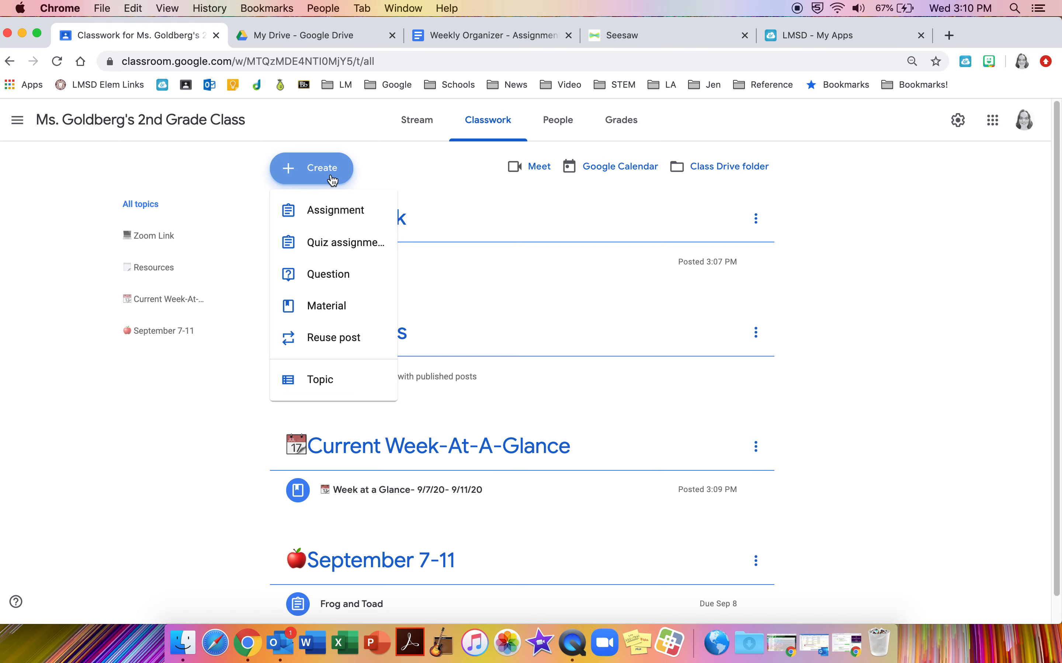
{"action": "left_click", "coordinate": [341, 215]}
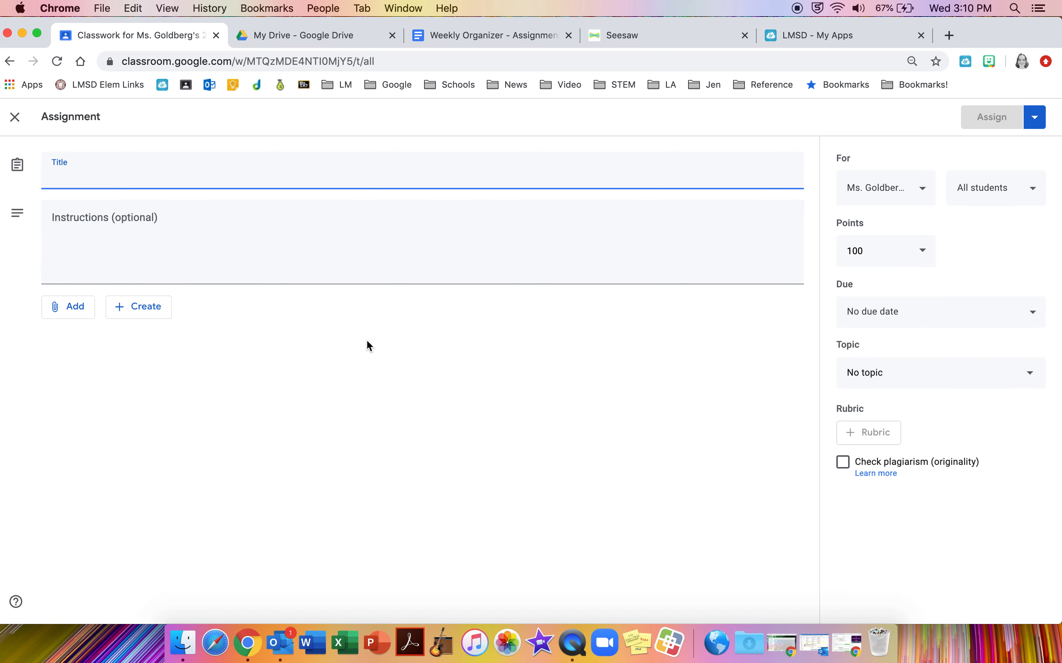
{"action": "right_click", "coordinate": [57, 176]}
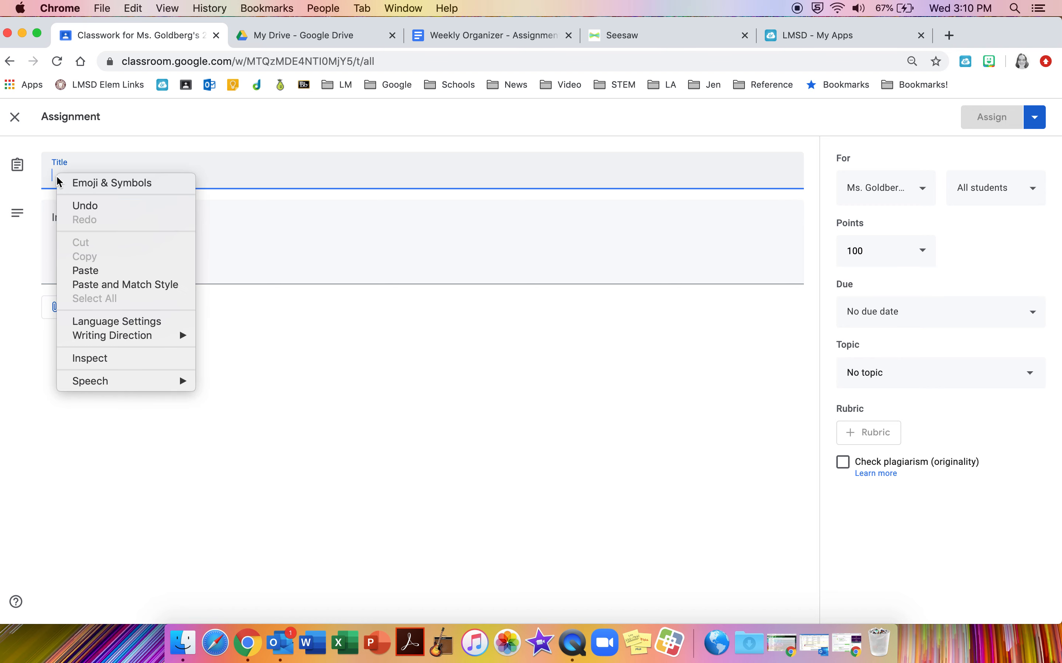
{"action": "left_click", "coordinate": [85, 188]}
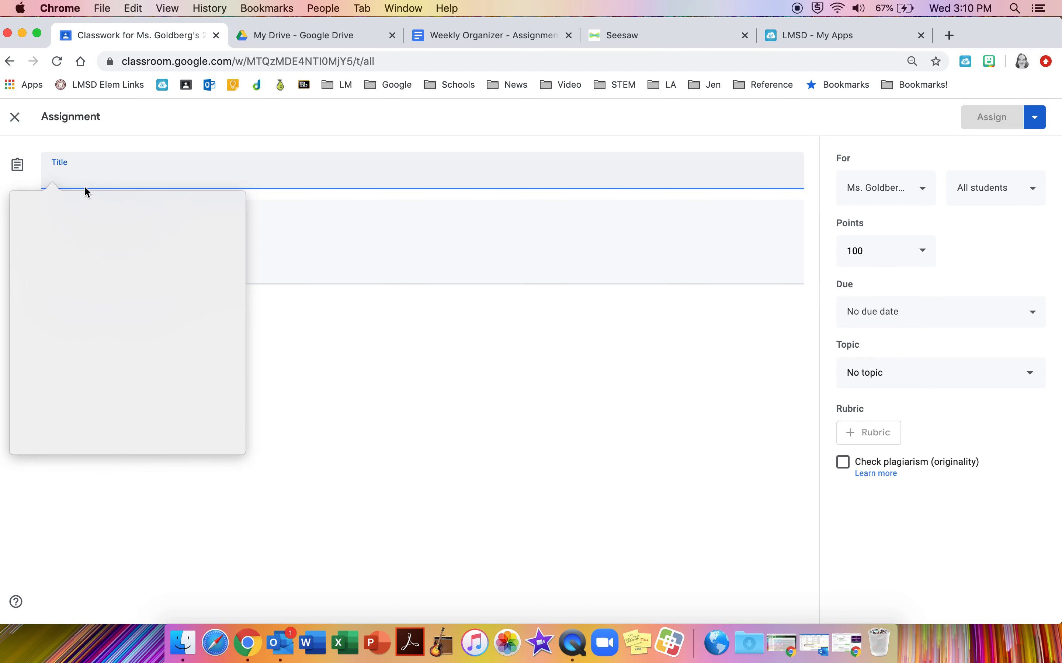
{"action": "scroll", "coordinate": [106, 282], "scroll_direction": "up", "scroll_amount": 2}
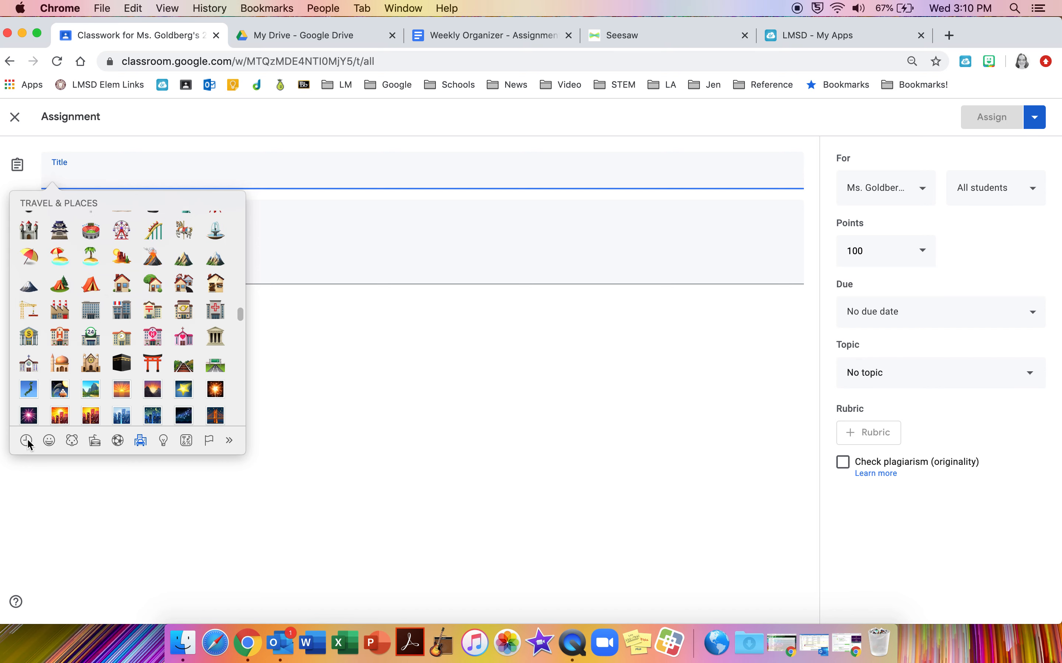
{"action": "key", "text": "Escape"}
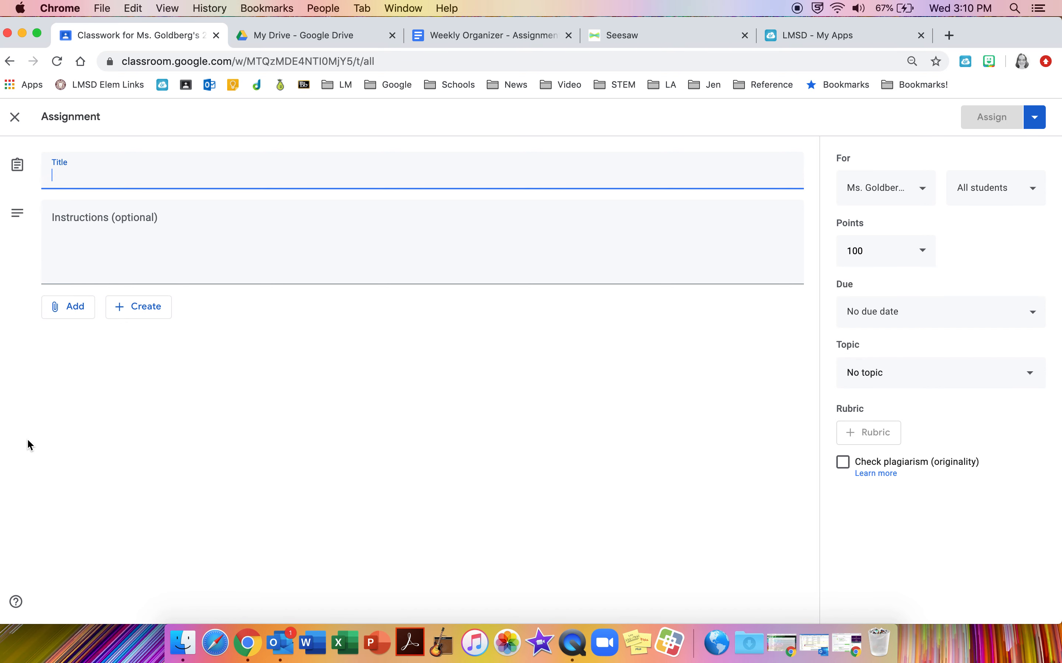
{"action": "right_click", "coordinate": [65, 180]}
{"action": "left_click", "coordinate": [81, 181]}
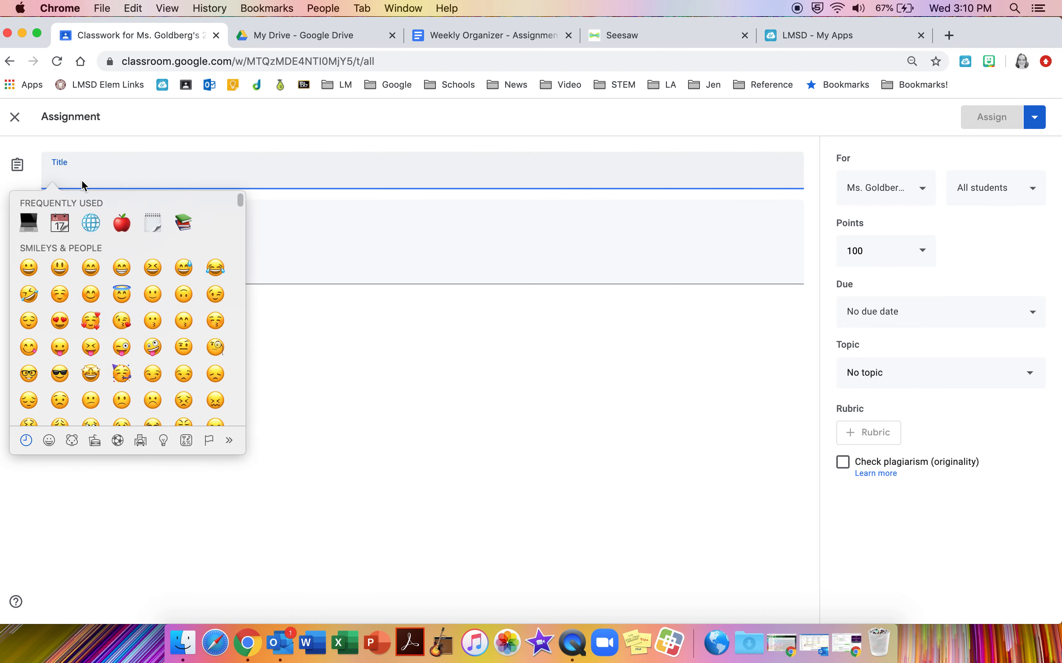
{"action": "left_click", "coordinate": [185, 223]}
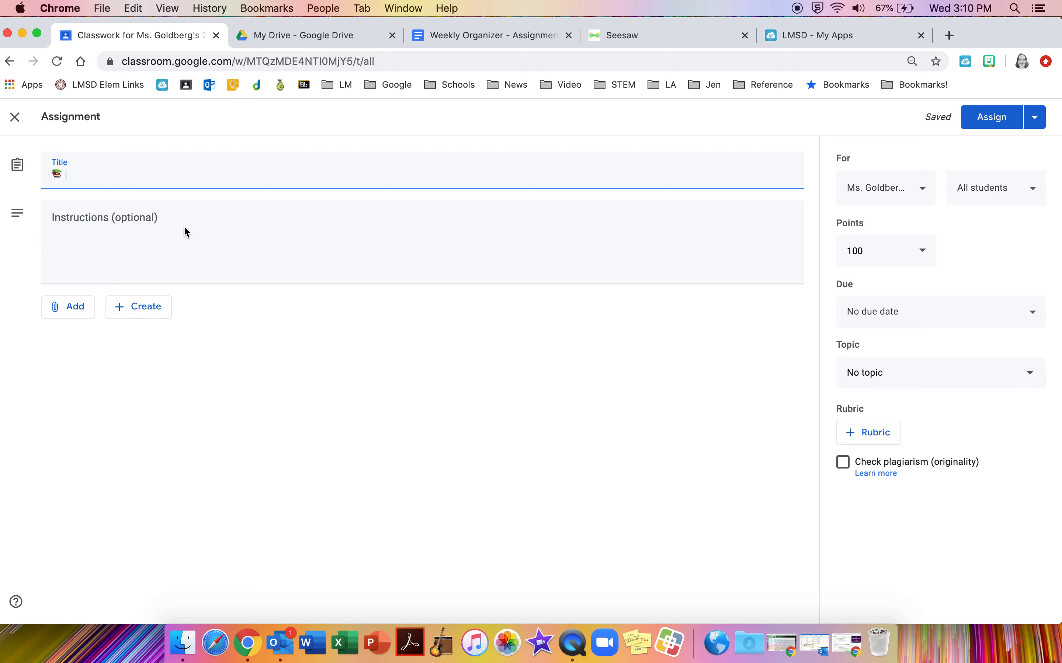
Step: Complete the assignment title after the books emoji with "Tuesday, 9/8/20-LA- Frog and Toad"
{"action": "type", "text": "Tuesday, 9/8"}
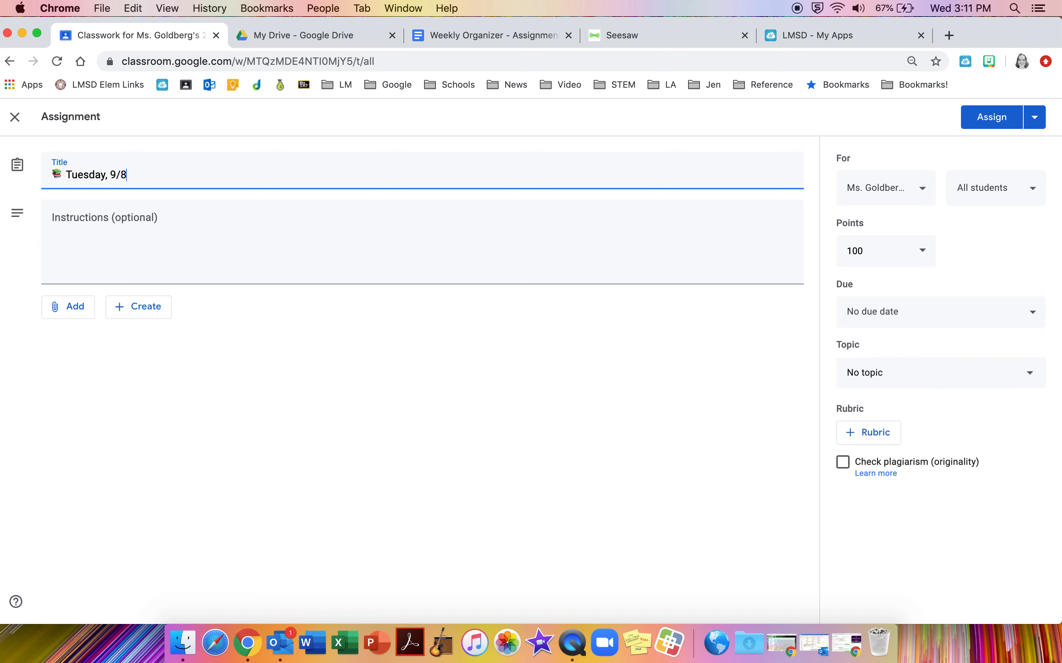
{"action": "type", "text": "/20-LA- Fo"}
{"action": "key", "text": "BackSpace"}
{"action": "type", "text": "rog and Toad"}
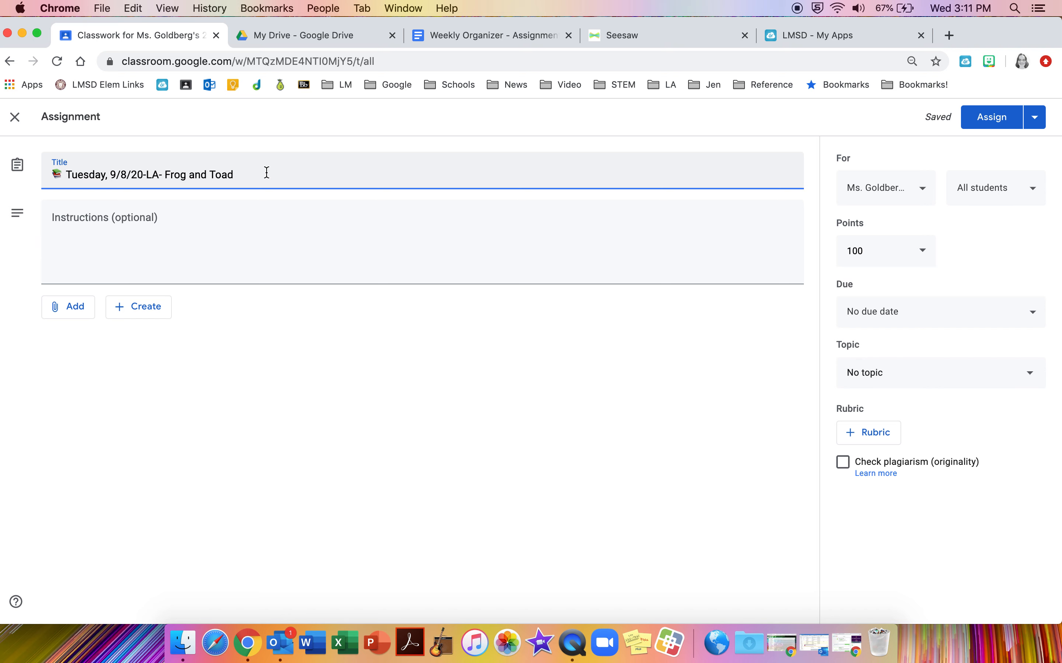
Step: Enter the instructions "1. Watch the Frog and Toad video.", "2. Complete the Frog and Toad activity on Seesaw." and "3. Click Turn In when finished."
{"action": "left_click", "coordinate": [135, 240]}
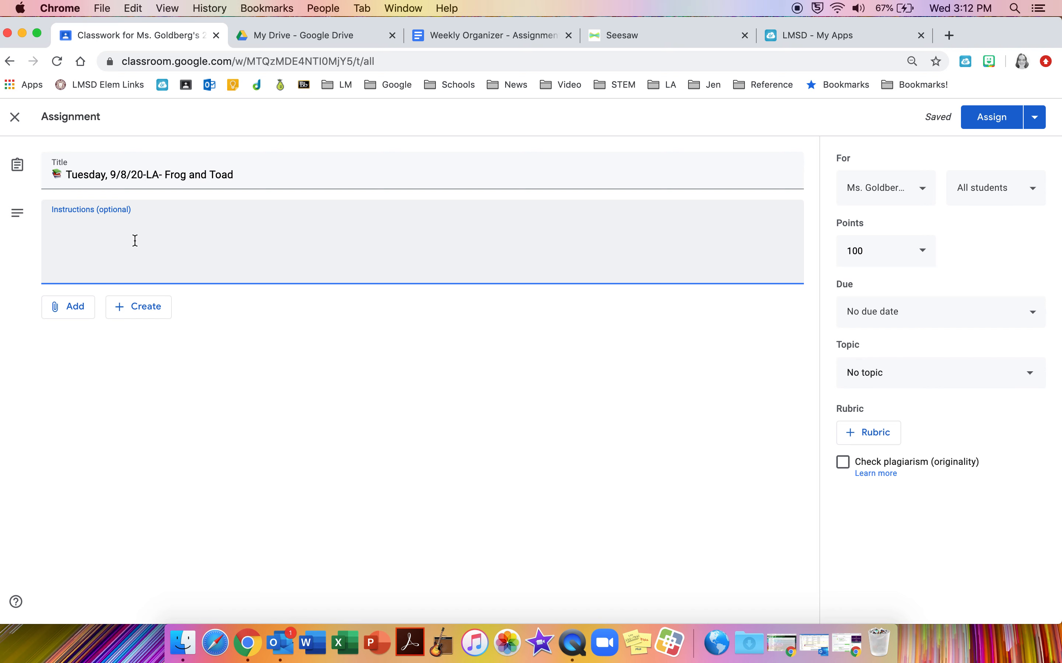
{"action": "type", "text": "1. Watch the Frog"}
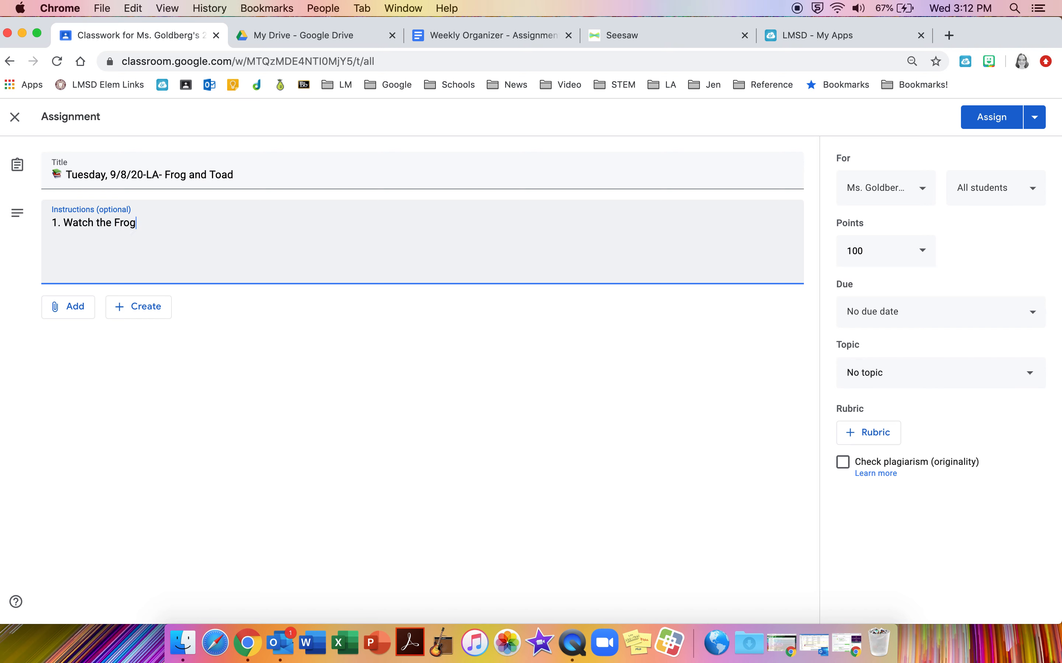
{"action": "type", "text": " and Toad video."}
{"action": "key", "text": "Return"}
{"action": "type", "text": "2. Complete the"}
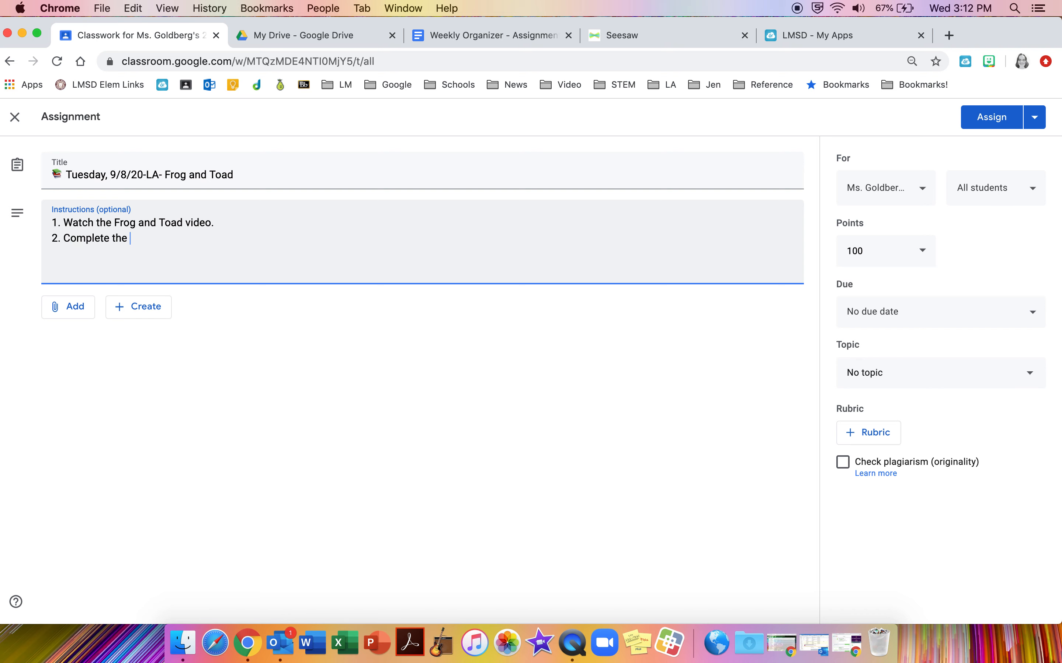
{"action": "type", "text": " Frog an"}
{"action": "key", "text": "BackSpace"}
{"action": "type", "text": "g and Toad activity on Seesa"}
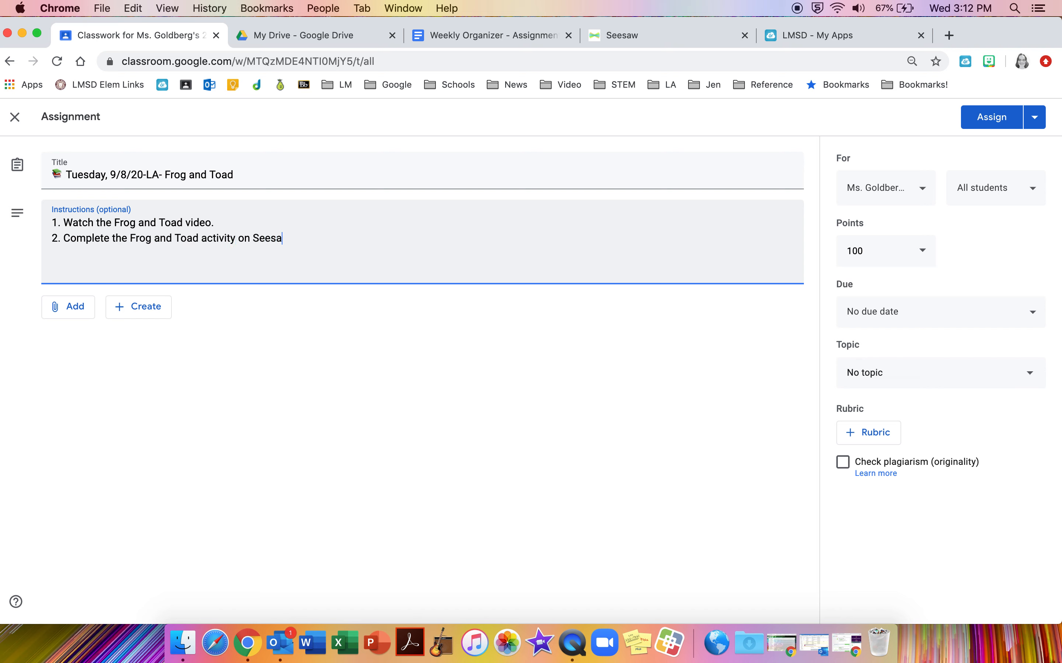
{"action": "type", "text": "w."}
{"action": "key", "text": "Return"}
{"action": "type", "text": "3. Click Turn In when "}
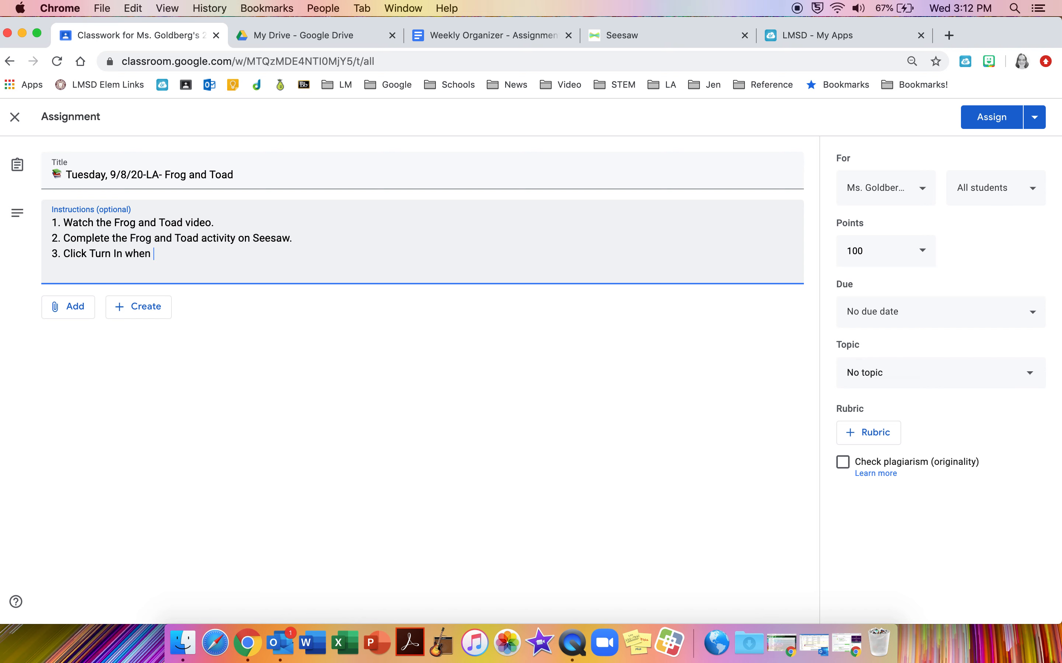
{"action": "type", "text": "finished."}
Step: Search YouTube for "frog and toad" and attach the video "Frog and Toad Are Friends (1985)" to the assignment
{"action": "left_click", "coordinate": [78, 318]}
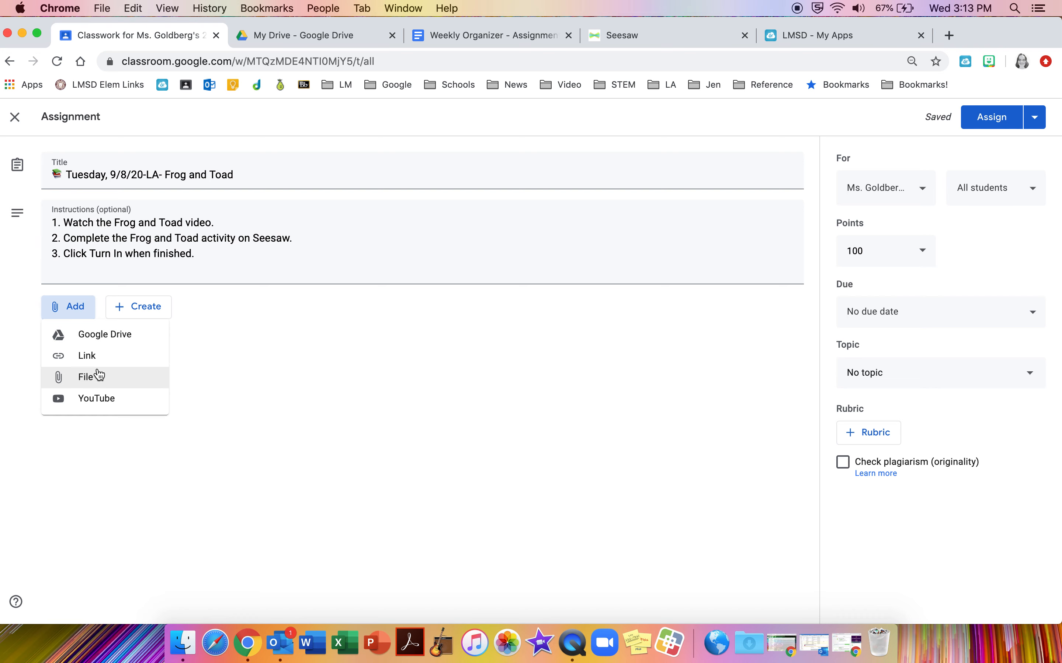
{"action": "left_click", "coordinate": [90, 401]}
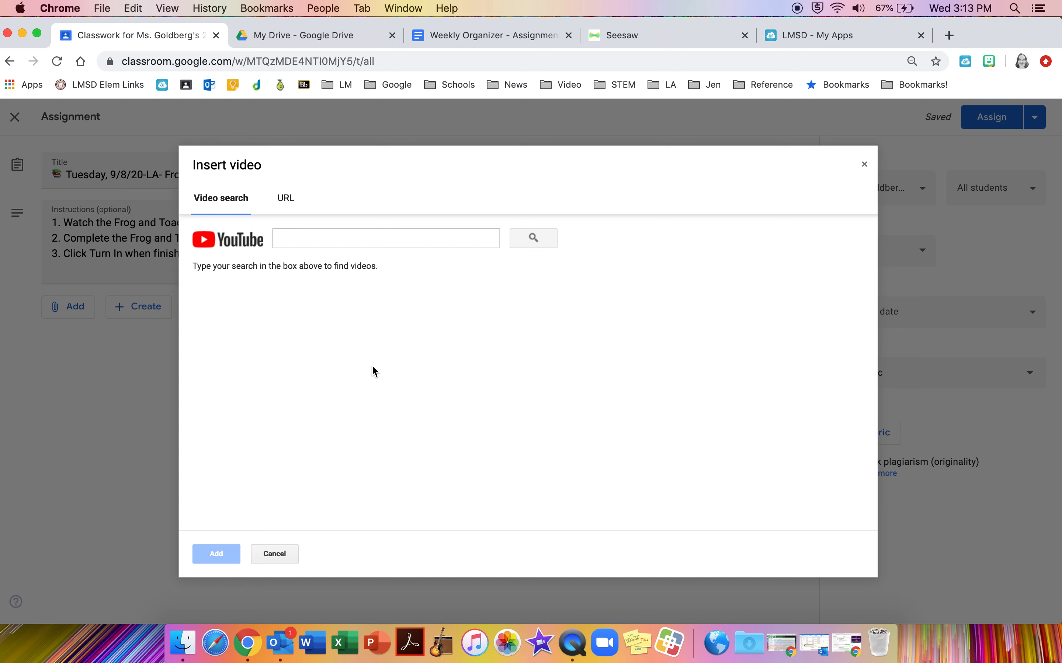
{"action": "left_click", "coordinate": [333, 235]}
{"action": "type", "text": "fro"}
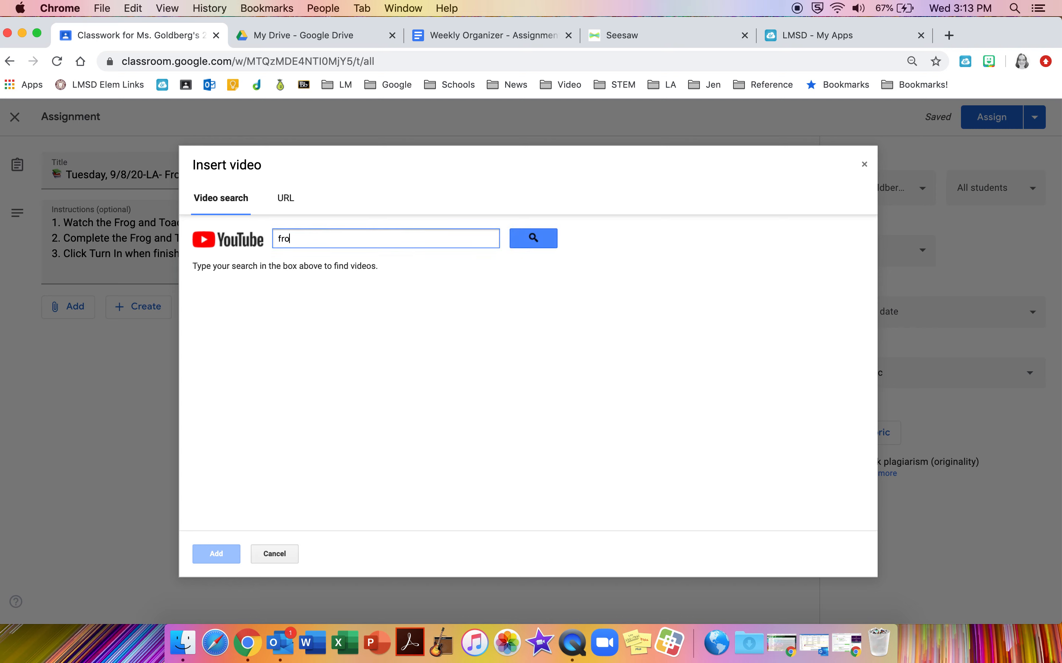
{"action": "type", "text": "g and toad"}
{"action": "left_click", "coordinate": [534, 240]}
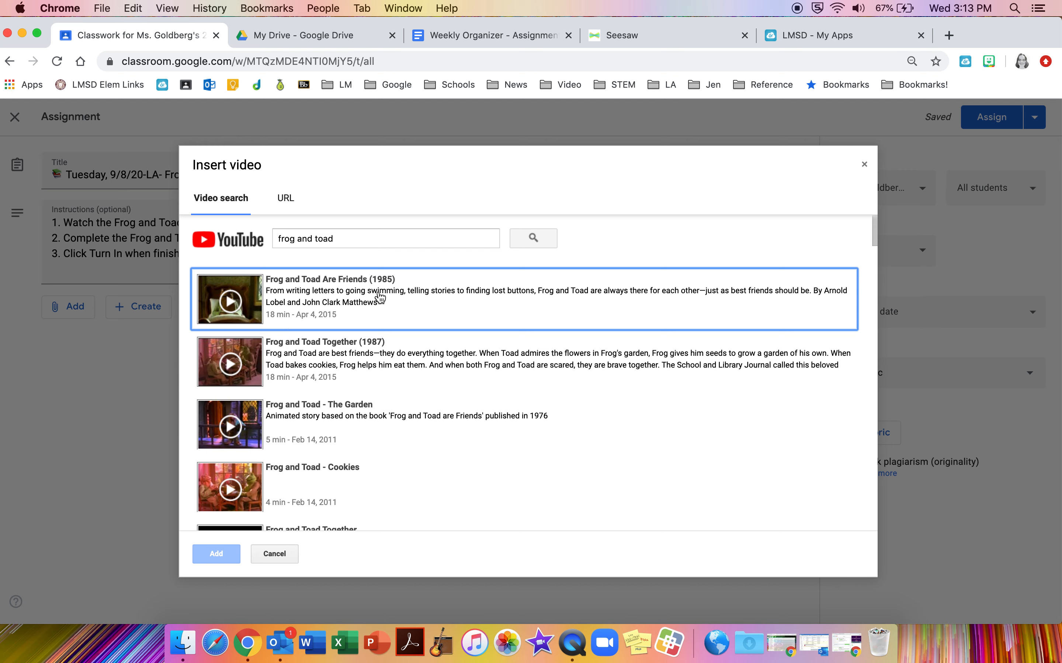
{"action": "left_click", "coordinate": [370, 321]}
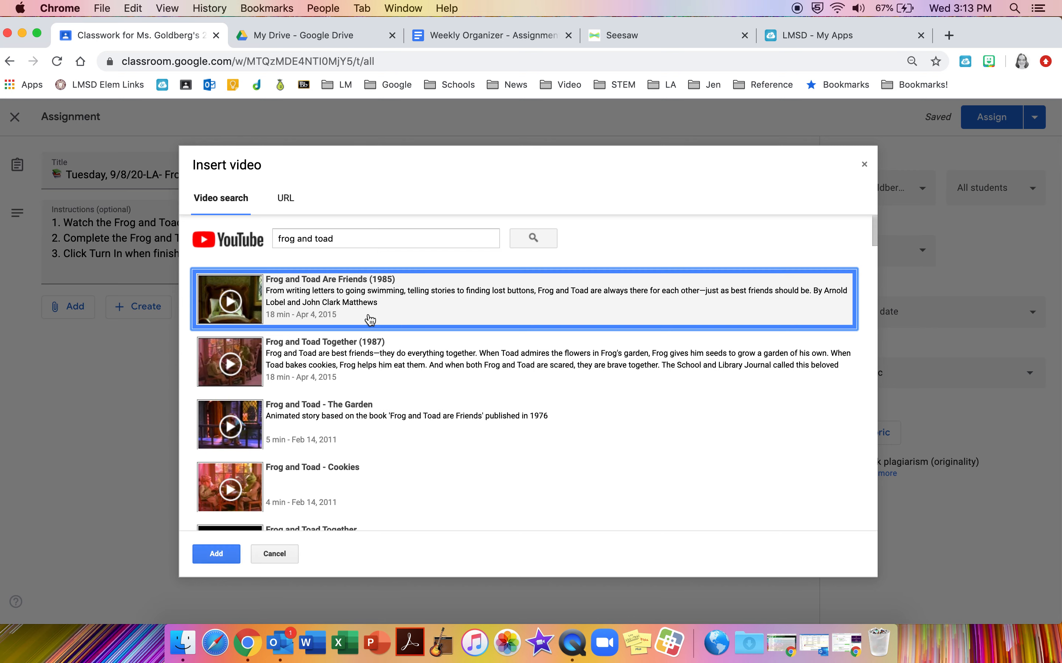
{"action": "left_click", "coordinate": [216, 554]}
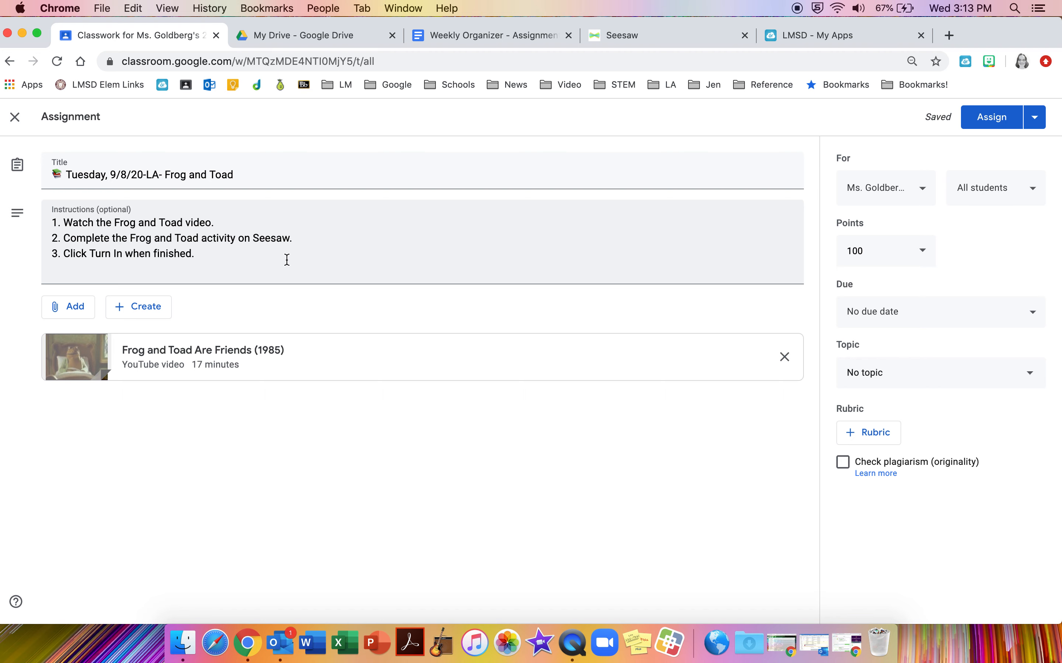
Step: Switch to Seesaw and copy the student link of the "Frog and Toad are Friends" activity
{"action": "left_click", "coordinate": [656, 36]}
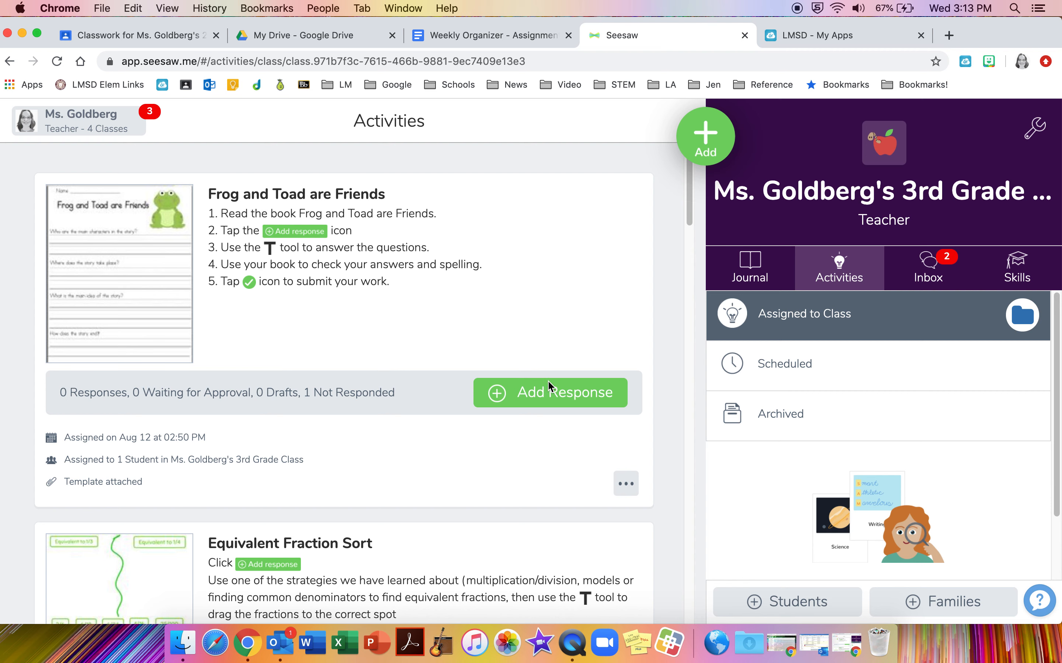
{"action": "left_click", "coordinate": [626, 485]}
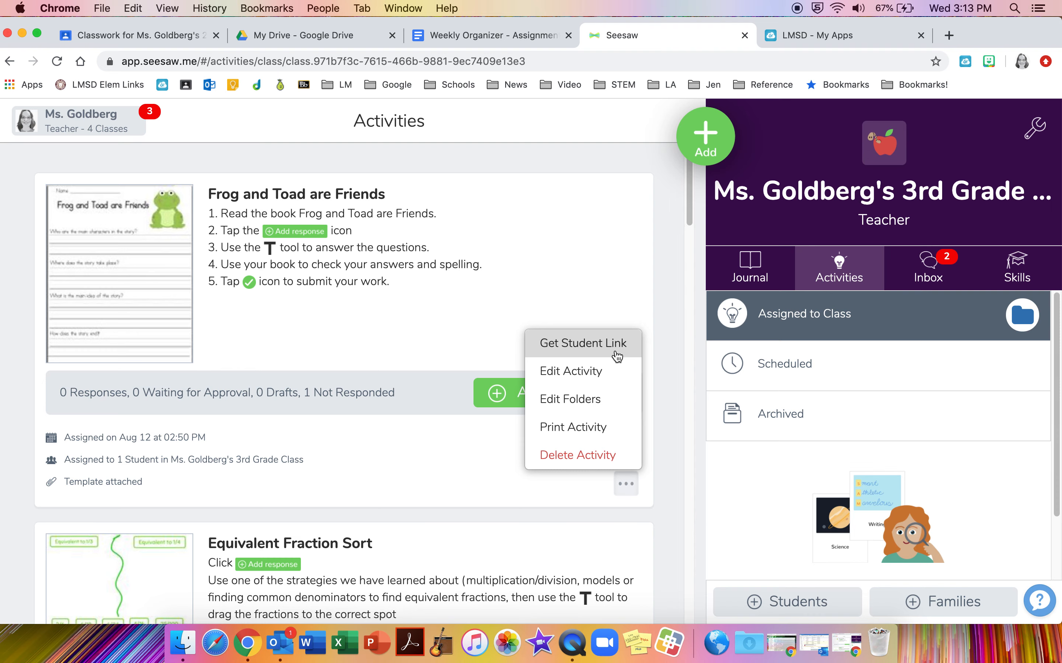
{"action": "left_click", "coordinate": [616, 352]}
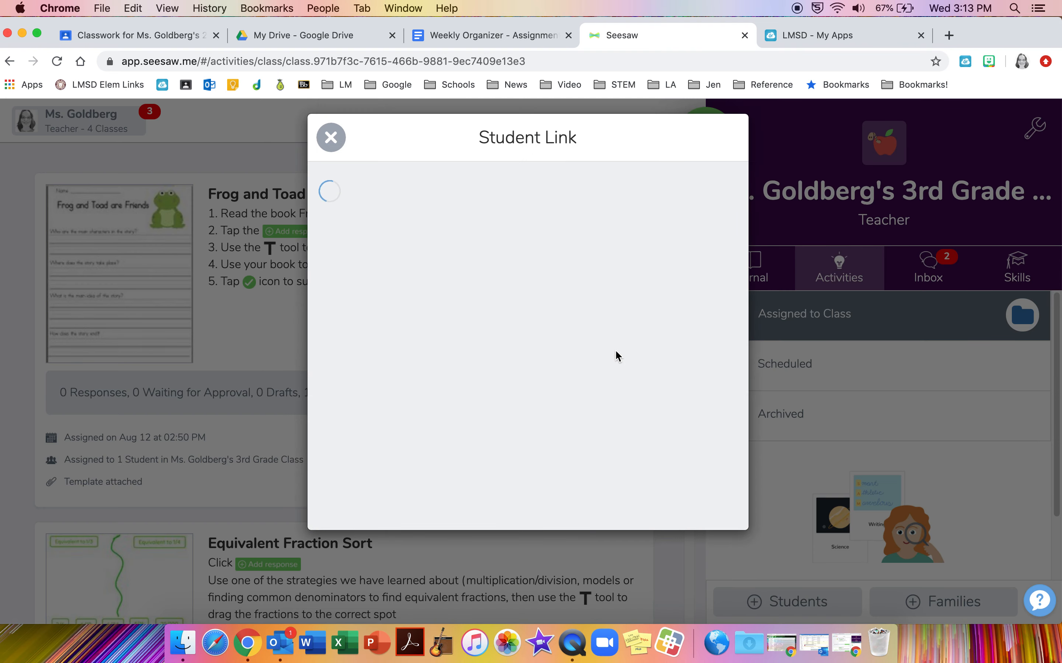
{"action": "left_click", "coordinate": [712, 295]}
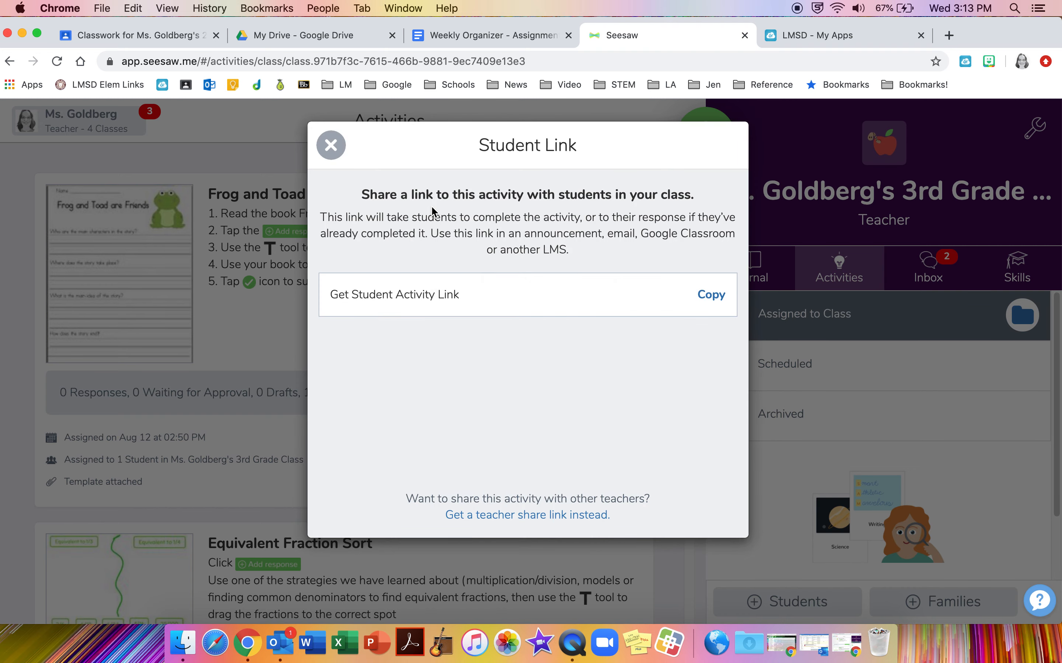
{"action": "left_click", "coordinate": [331, 145]}
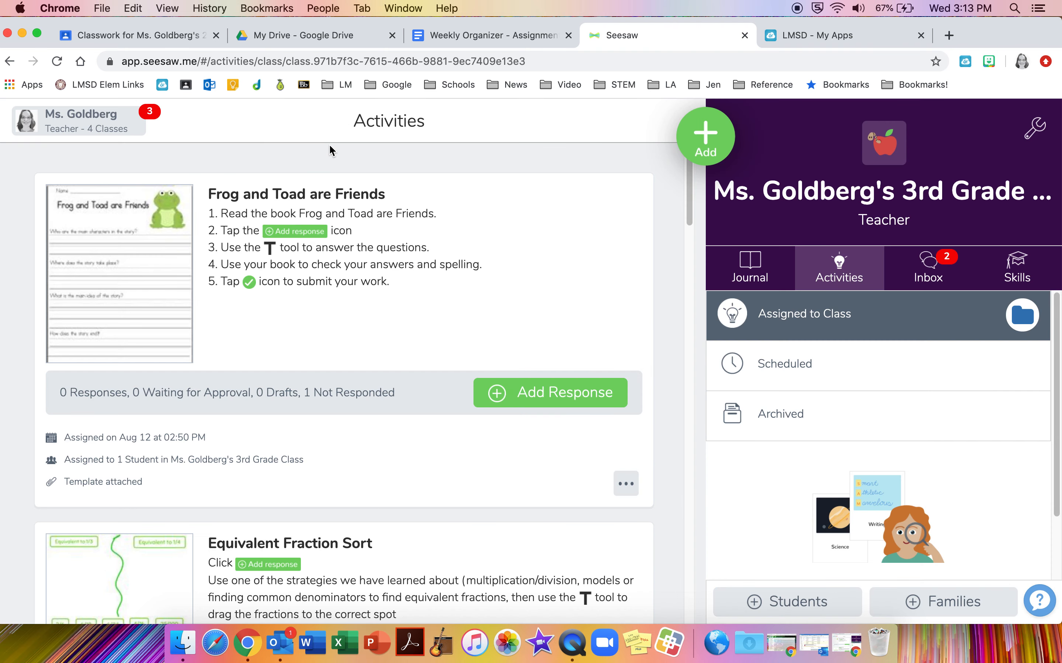
Step: Return to Google Classroom and attach the copied Seesaw activity link to the Frog and Toad assignment
{"action": "left_click", "coordinate": [147, 39]}
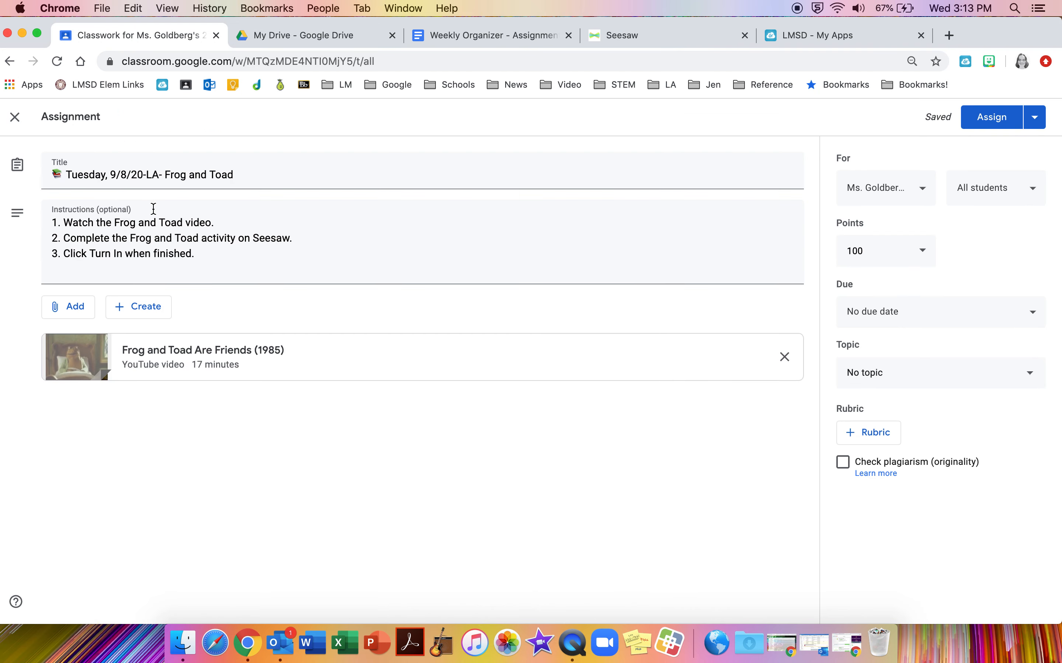
{"action": "left_click", "coordinate": [77, 314]}
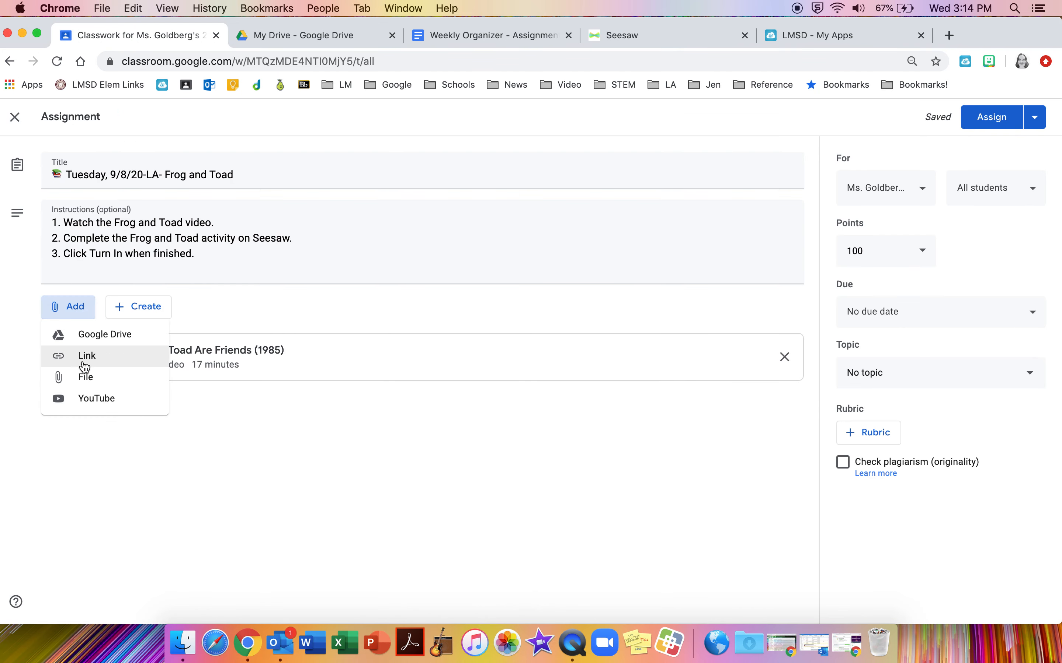
{"action": "left_click", "coordinate": [91, 360]}
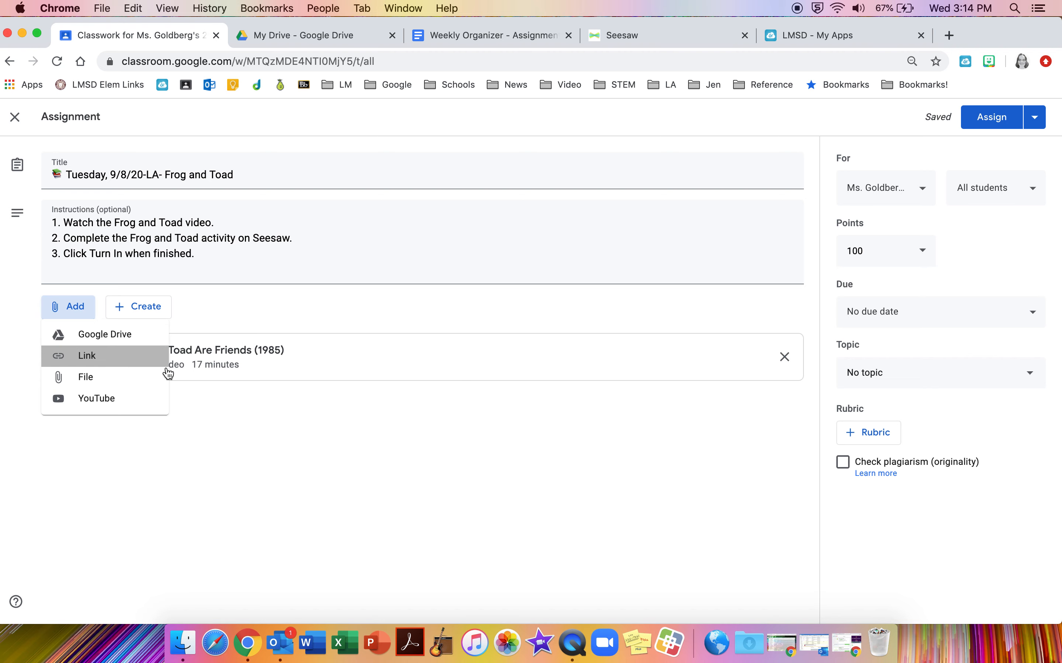
{"action": "key", "text": "super+v"}
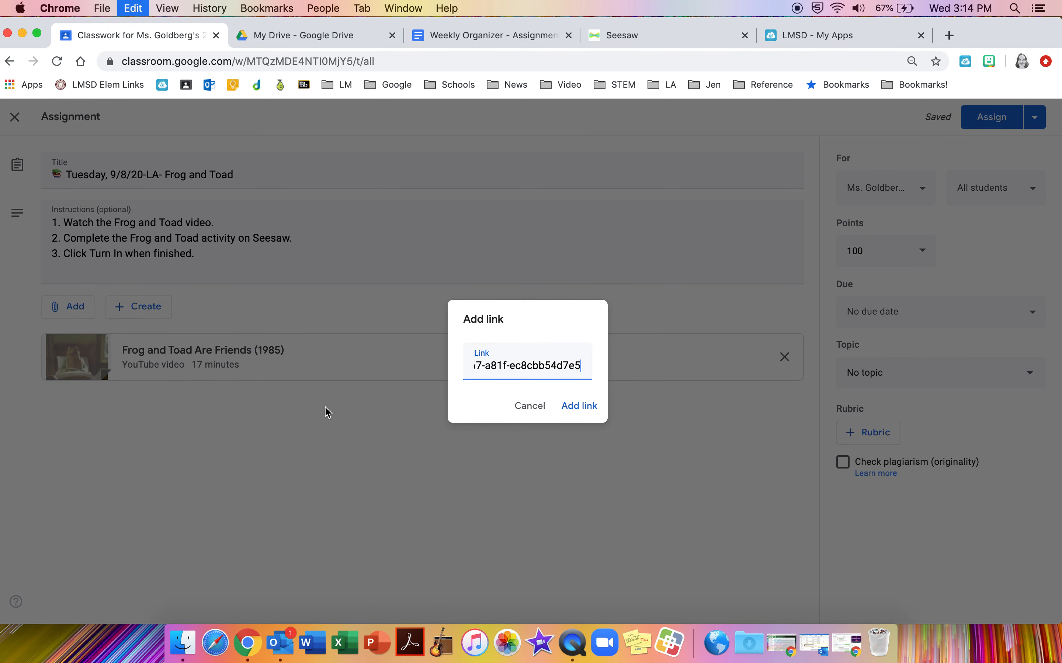
{"action": "left_click", "coordinate": [587, 410]}
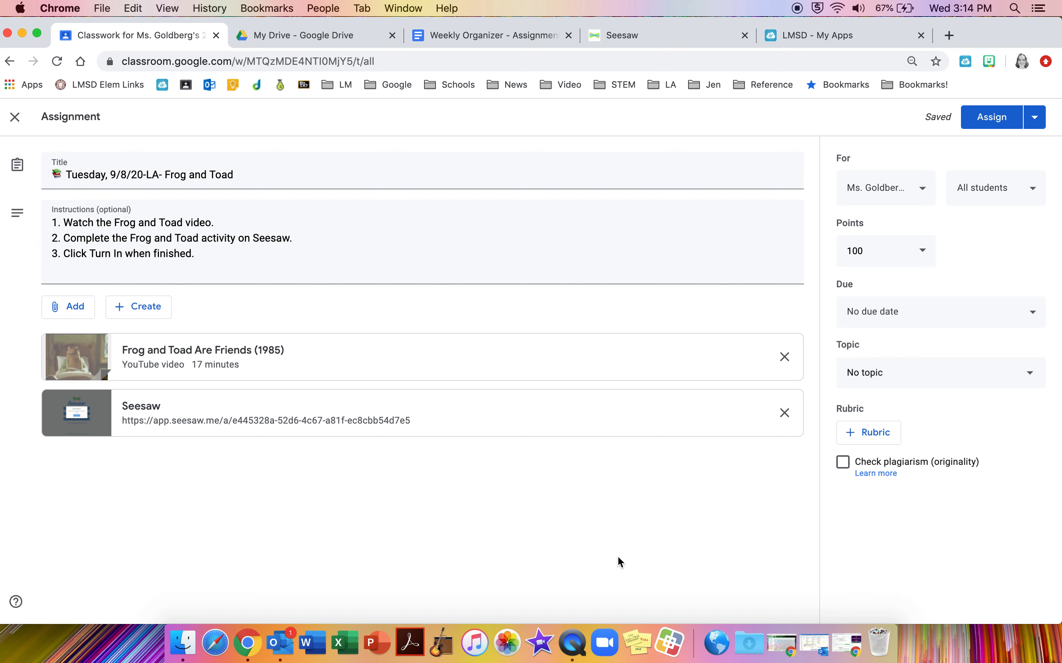
Step: Check the list of classes the Frog and Toad assignment can be given to
{"action": "left_click", "coordinate": [923, 192]}
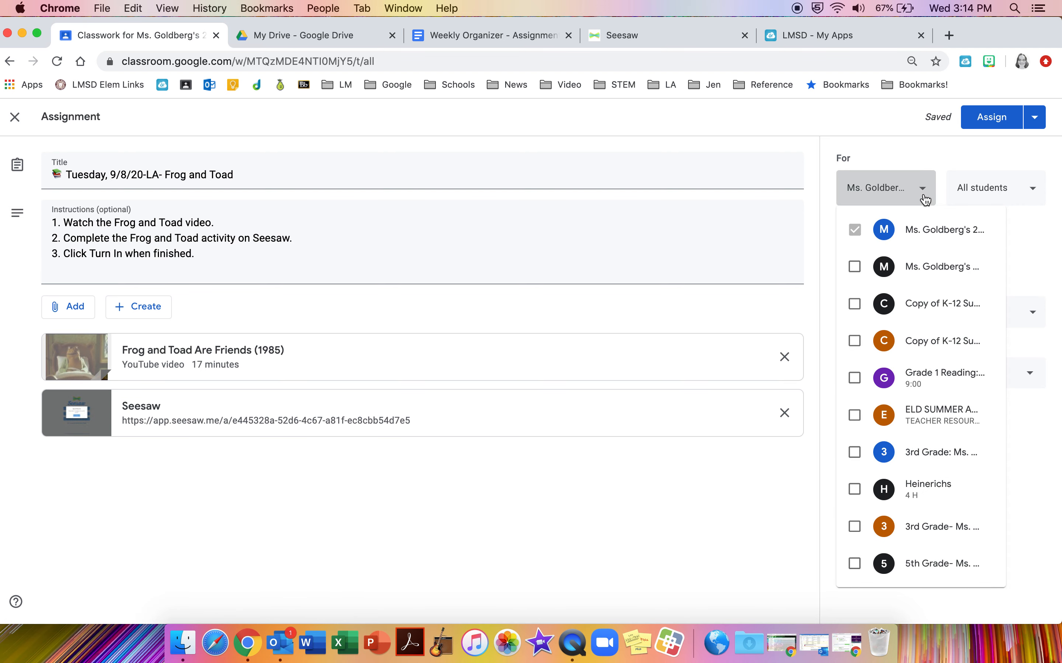
{"action": "left_click", "coordinate": [923, 192]}
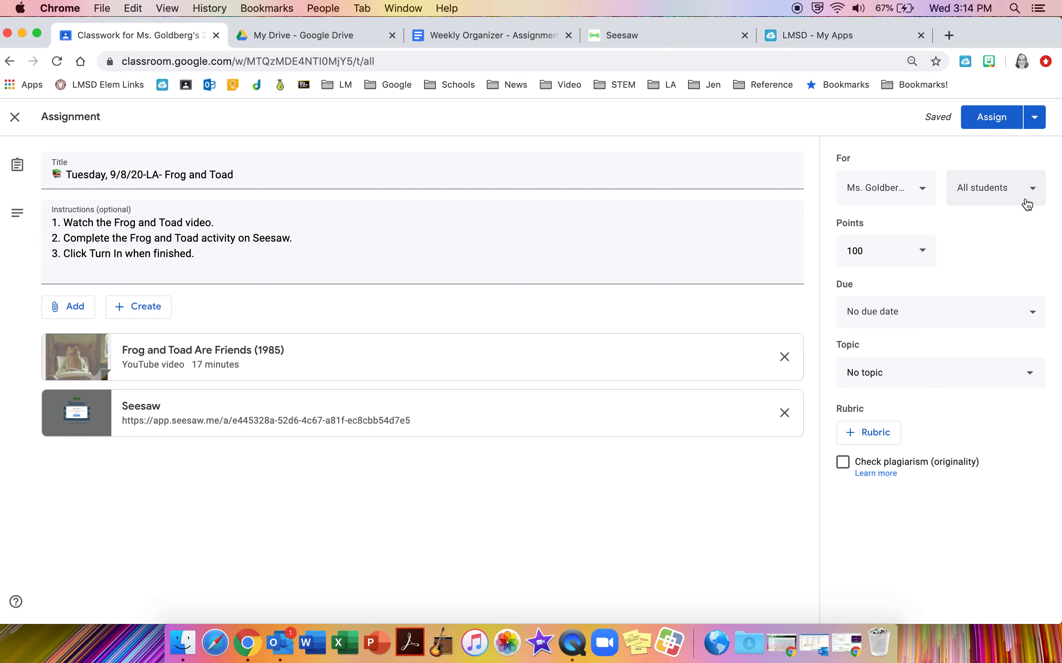
Step: Set the Frog and Toad assignment's points to Ungraded
{"action": "left_click", "coordinate": [924, 261]}
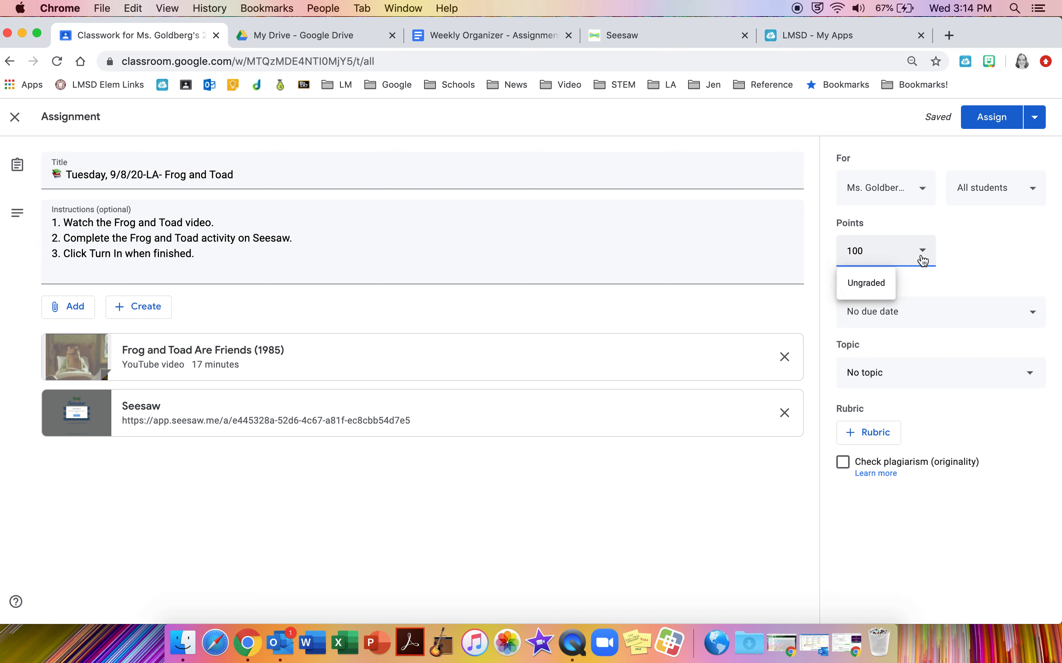
{"action": "left_click", "coordinate": [879, 287]}
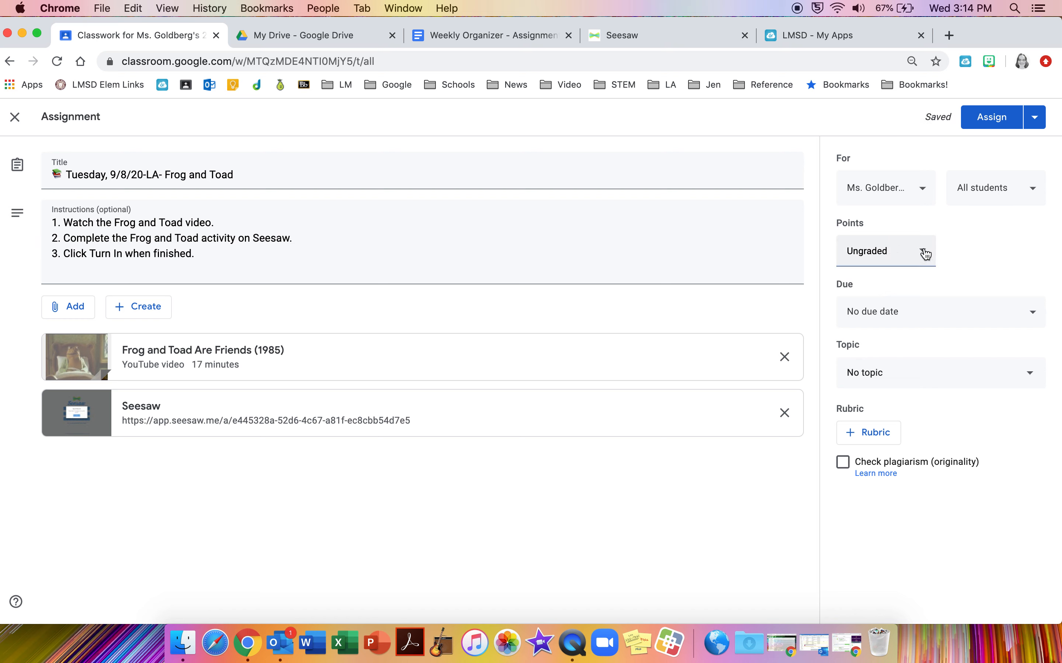
{"action": "left_click", "coordinate": [922, 253]}
{"action": "left_click", "coordinate": [922, 254]}
{"action": "left_click", "coordinate": [924, 256]}
{"action": "left_click", "coordinate": [963, 247]}
Step: Set the assignment's due date to Sep 8, 2020, without a due time
{"action": "left_click", "coordinate": [1032, 316]}
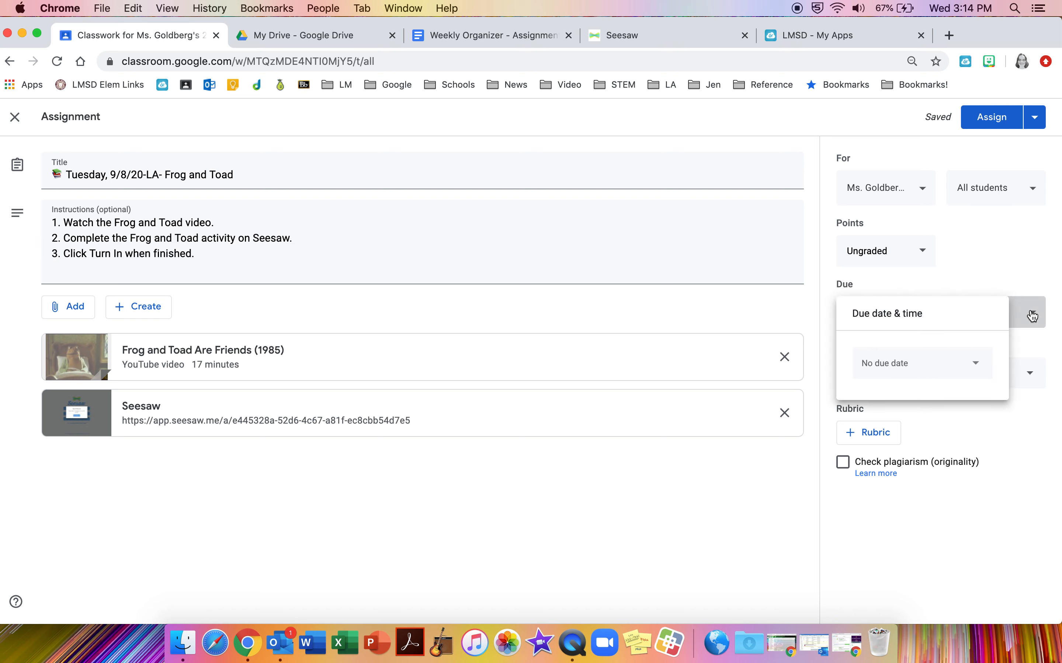
{"action": "left_click", "coordinate": [979, 370]}
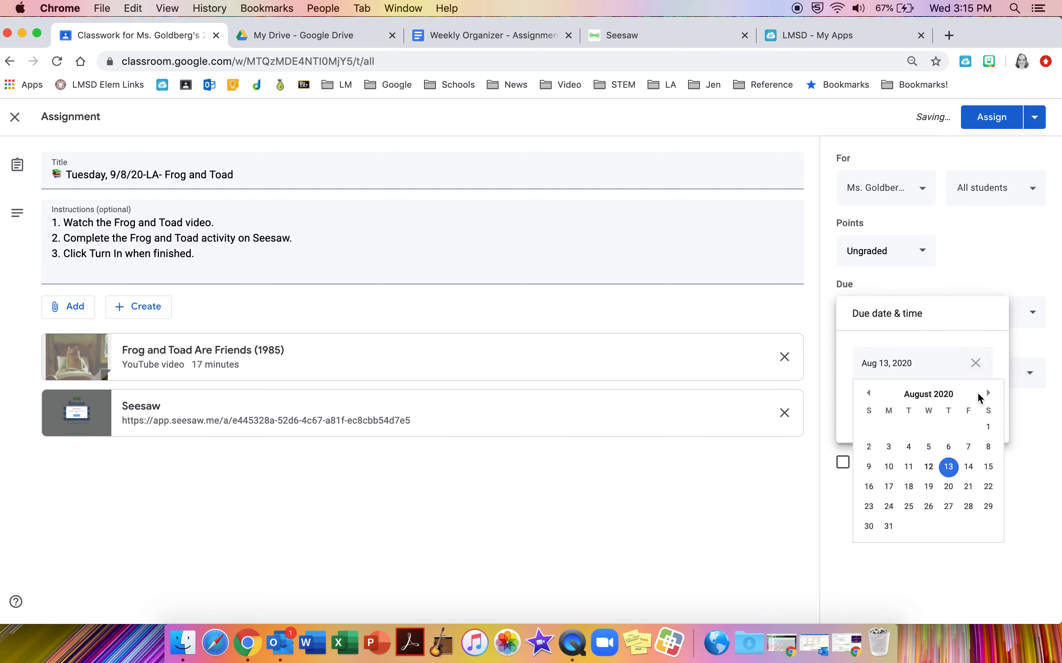
{"action": "left_click", "coordinate": [987, 392]}
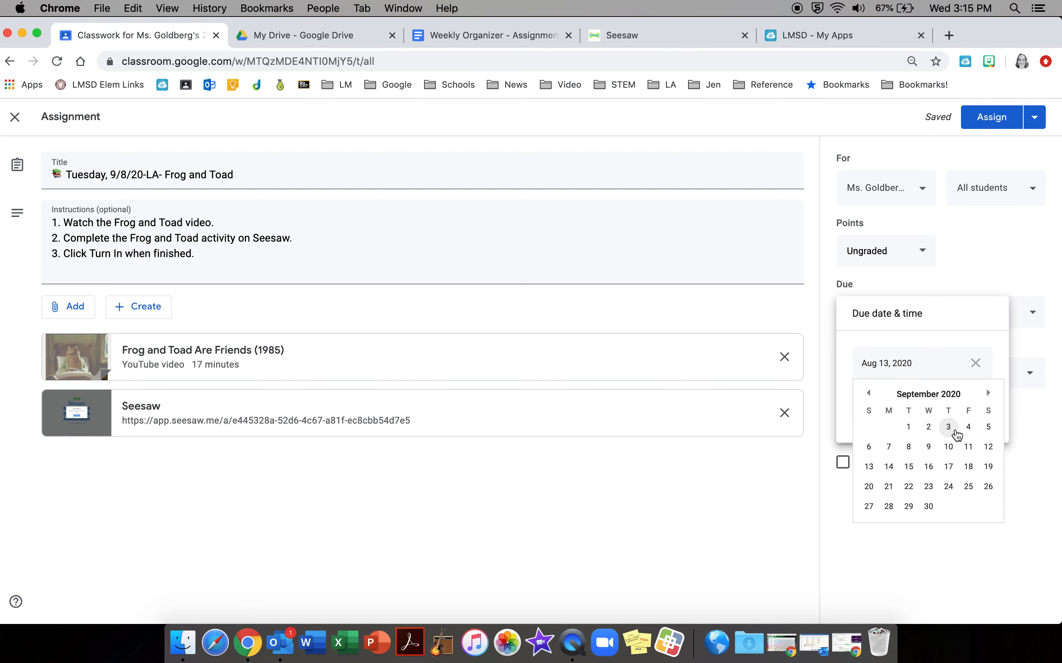
{"action": "left_click", "coordinate": [909, 448]}
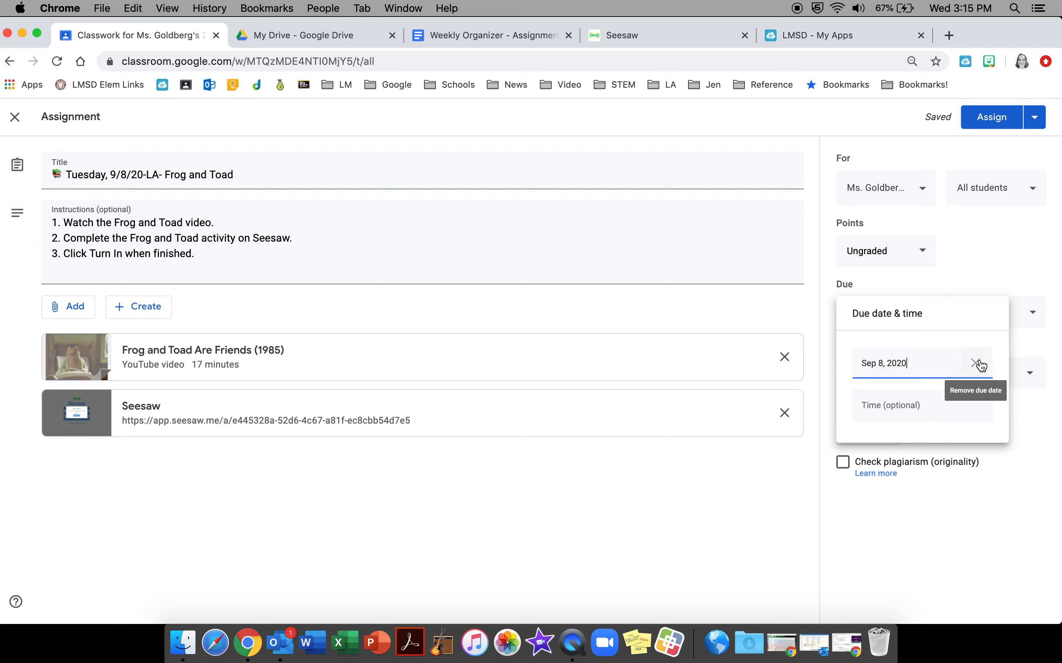
{"action": "left_click", "coordinate": [1021, 348]}
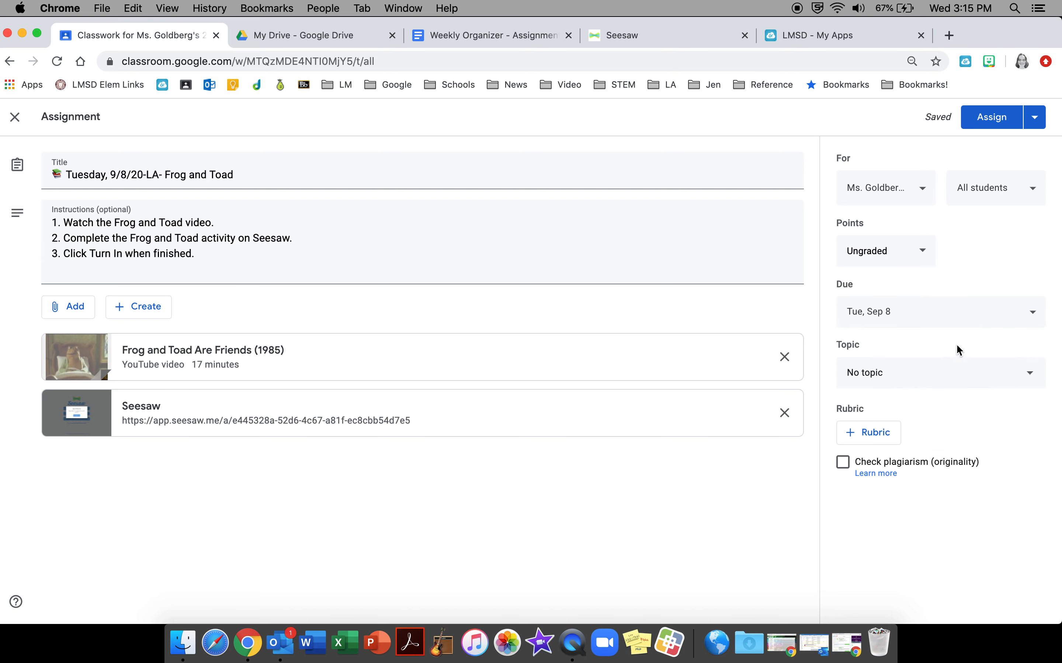
Step: File the assignment under the "September 7-11" topic and assign it to the class immediately
{"action": "left_click", "coordinate": [870, 379]}
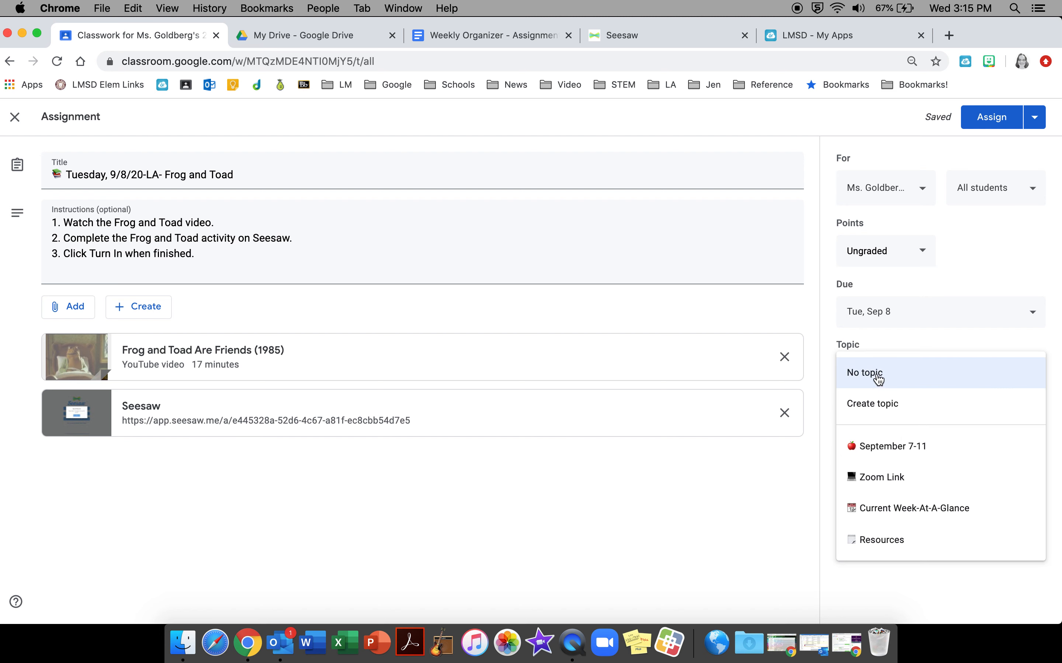
{"action": "left_click", "coordinate": [894, 456]}
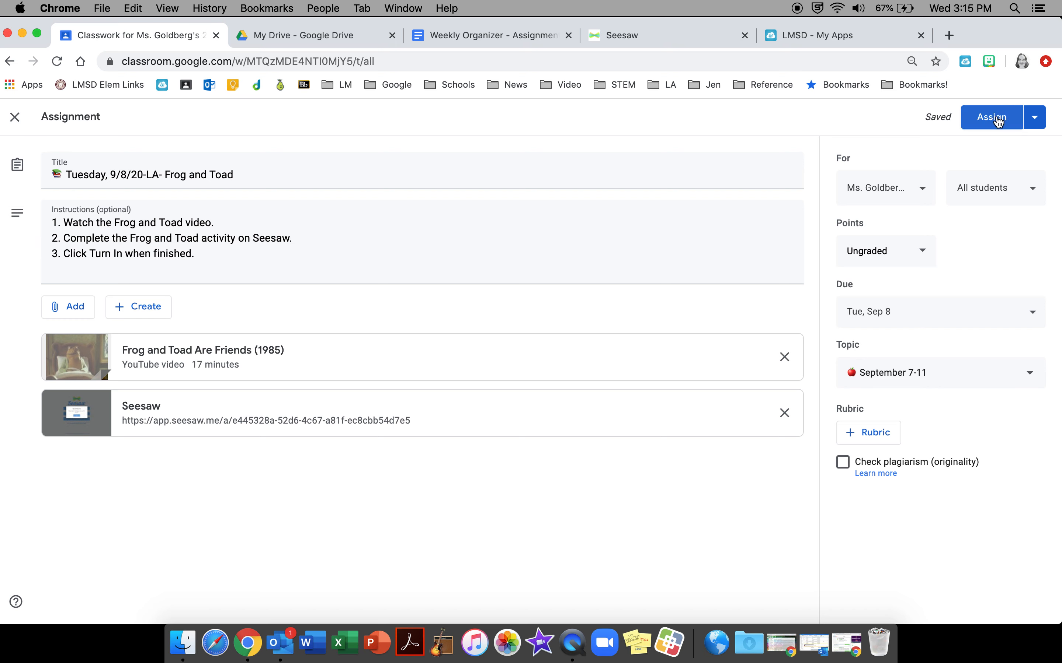
{"action": "left_click", "coordinate": [1041, 128]}
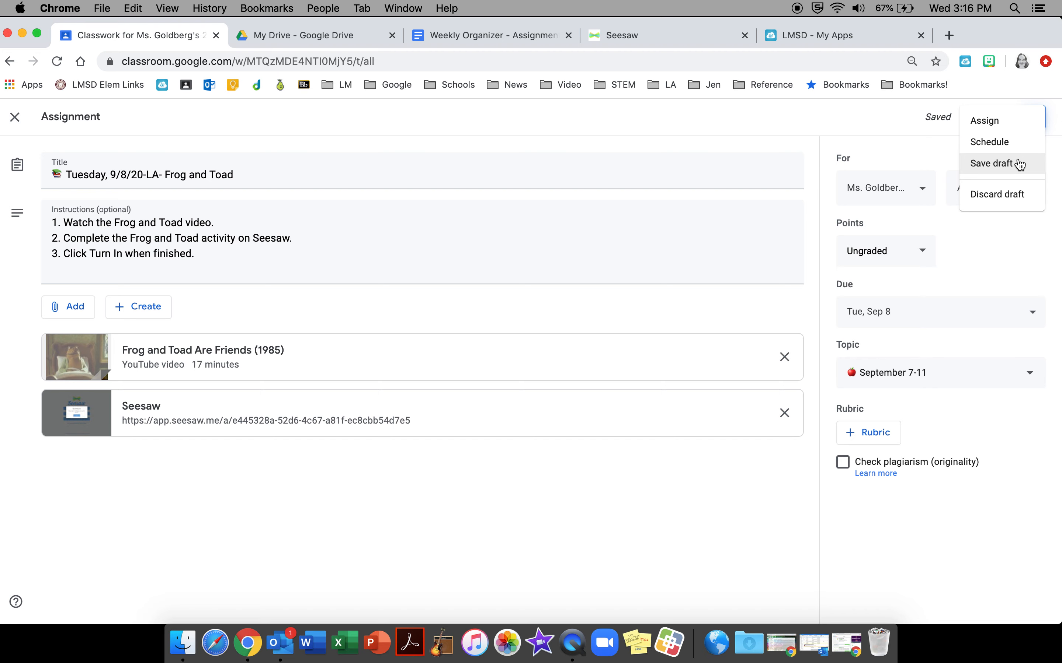
{"action": "left_click", "coordinate": [987, 123]}
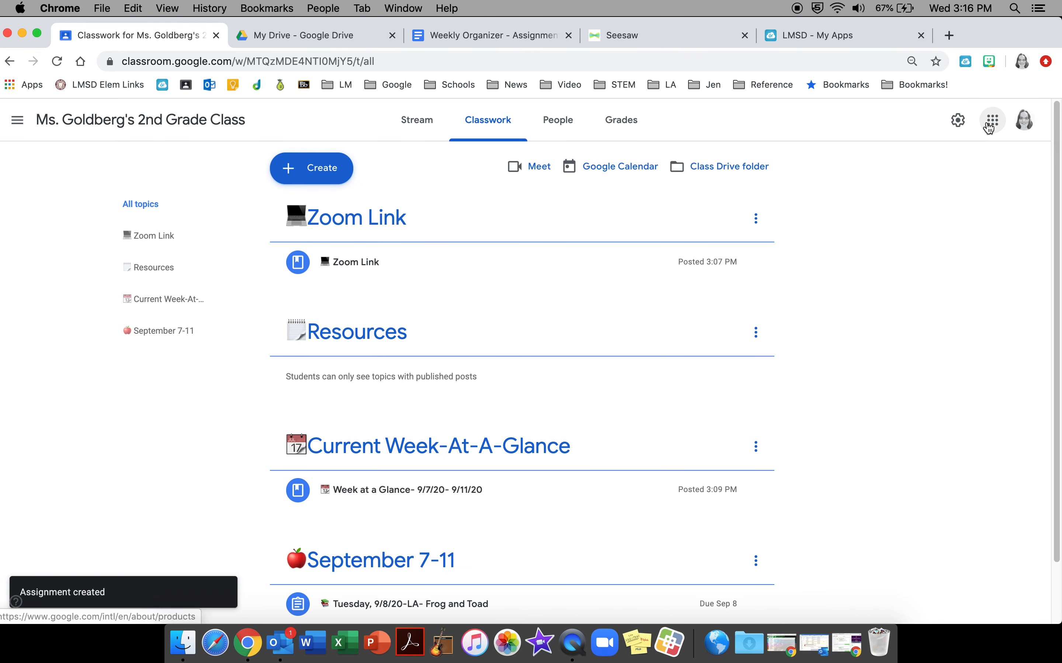
{"action": "scroll", "coordinate": [699, 231], "scroll_direction": "down", "scroll_amount": 1}
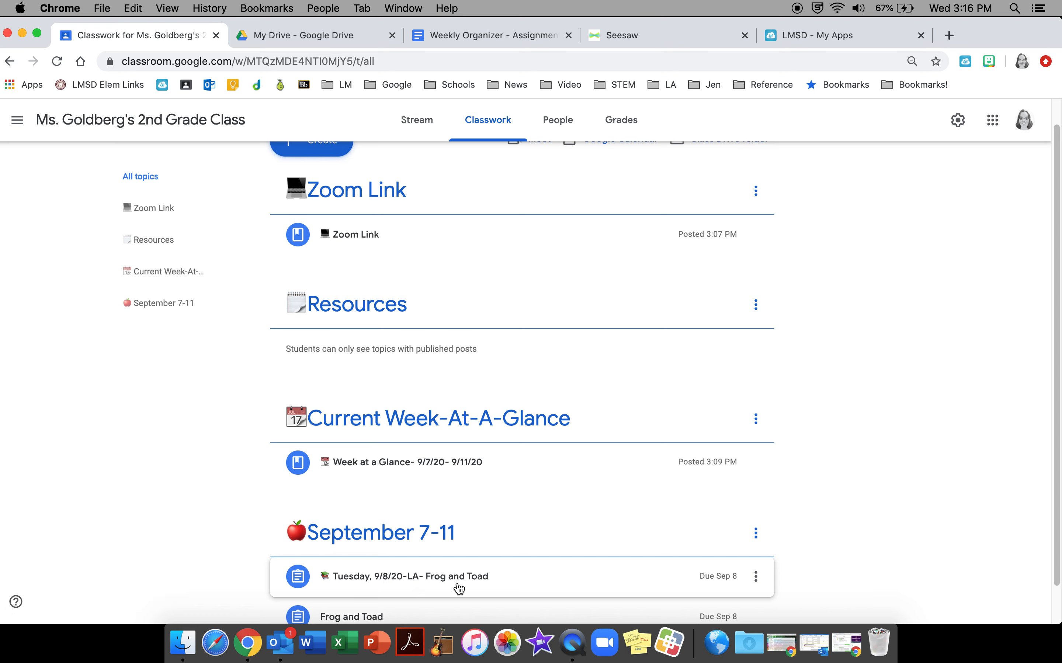
{"action": "scroll", "coordinate": [483, 519], "scroll_direction": "down", "scroll_amount": 1}
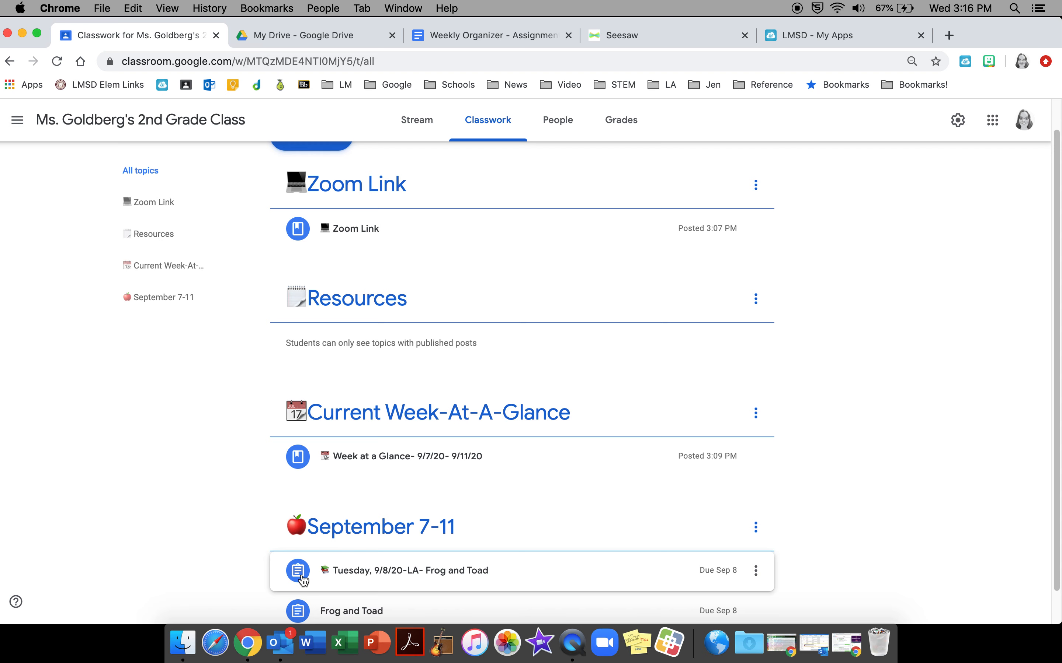
{"action": "scroll", "coordinate": [500, 463], "scroll_direction": "up", "scroll_amount": 2}
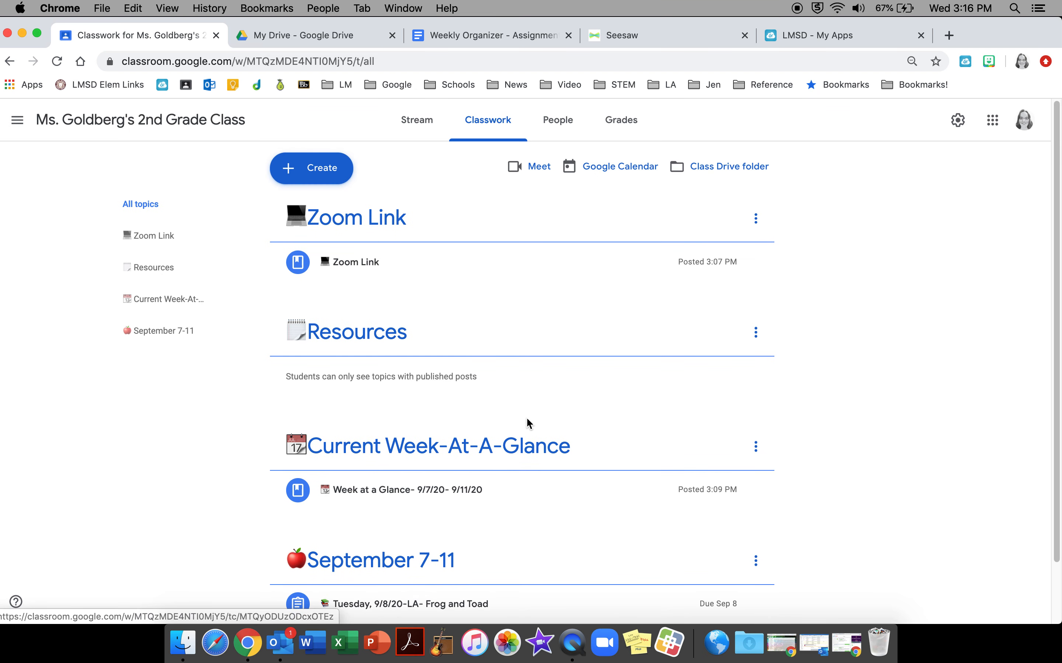